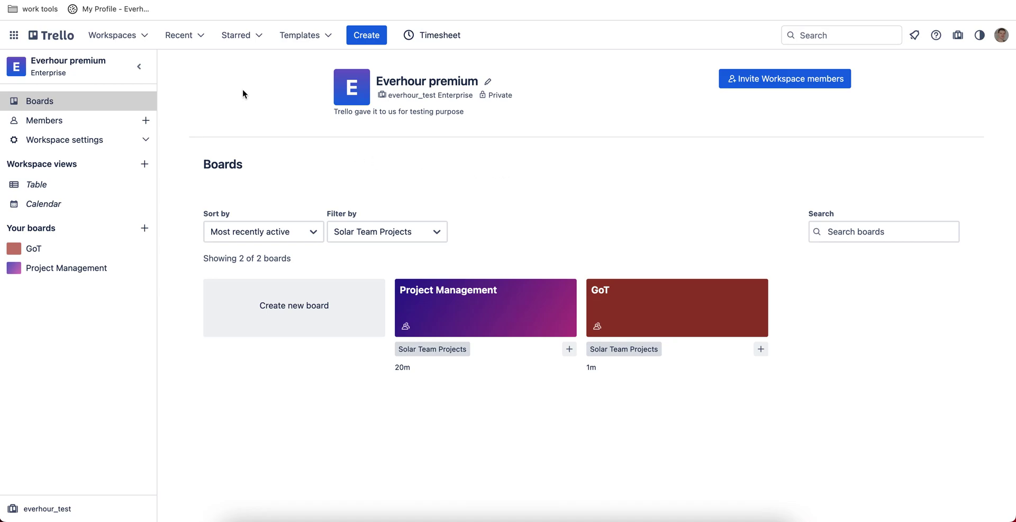
# - Review the available workspaces and the collection filter options for the workspace's boards
pyautogui.click(136, 44)
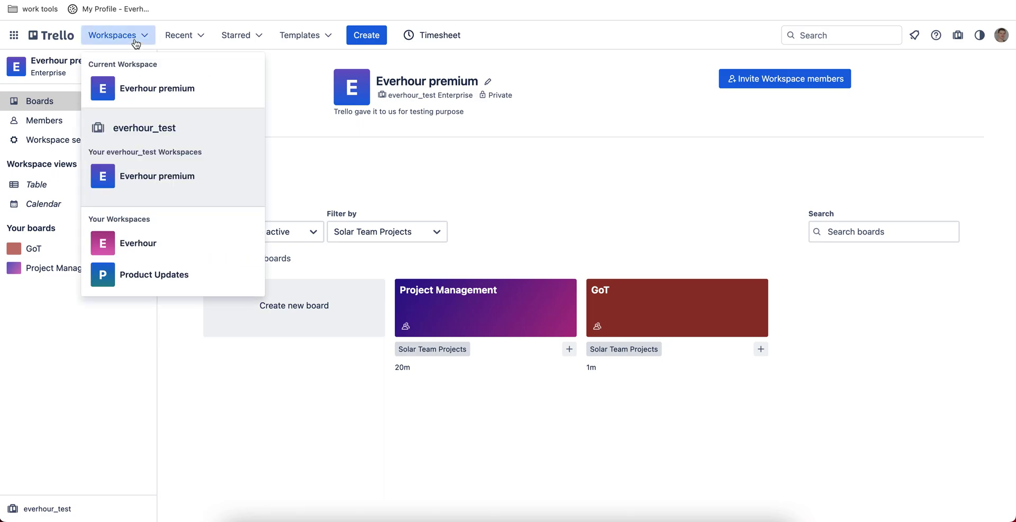
pyautogui.click(293, 91)
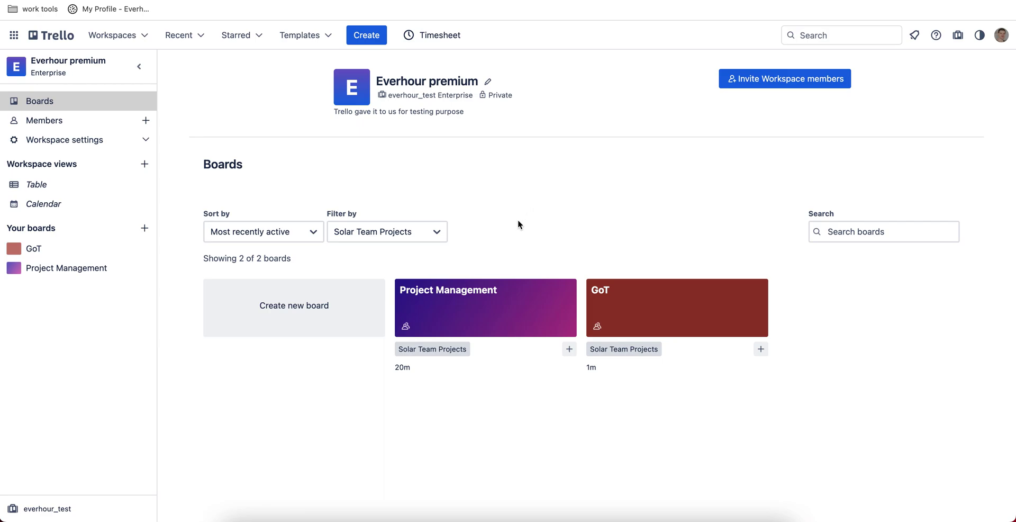
pyautogui.click(435, 232)
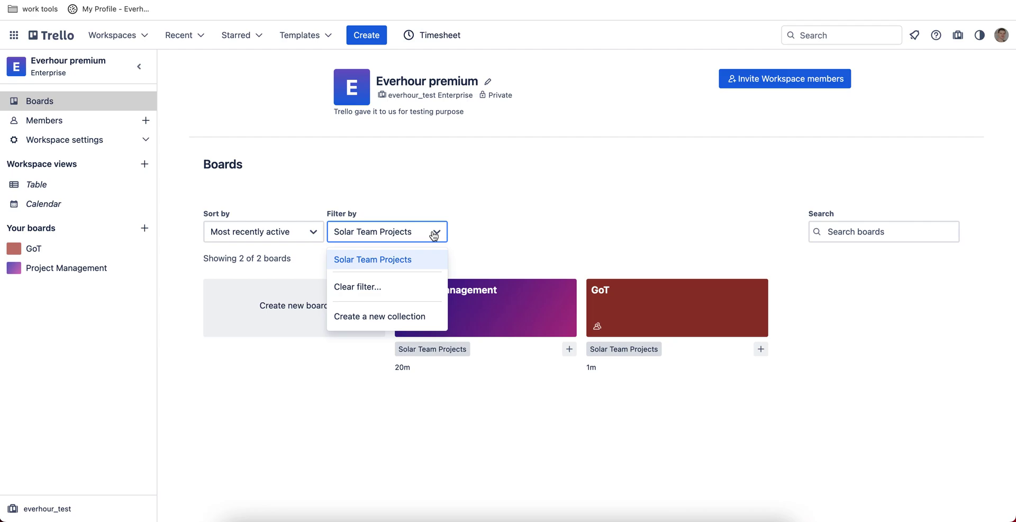
pyautogui.click(528, 207)
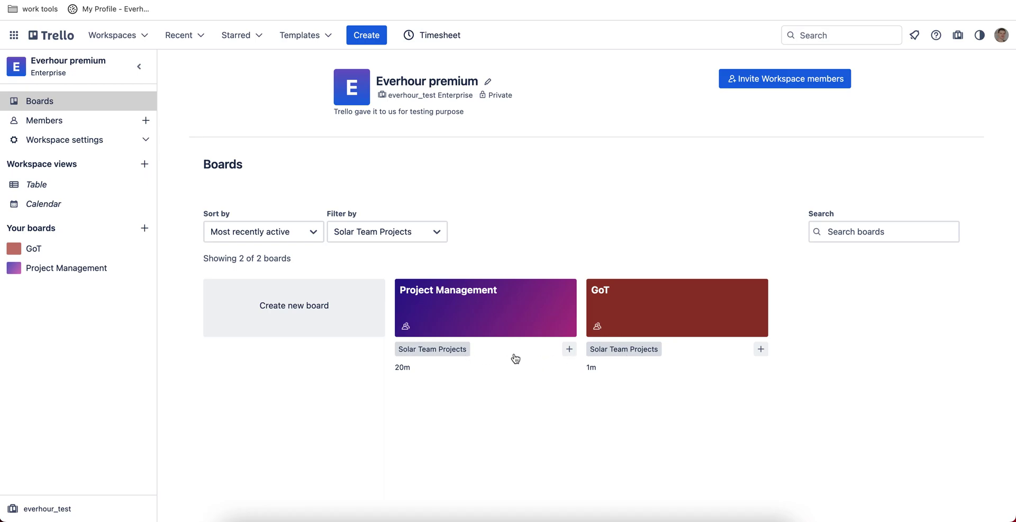
# - Open the Project Management board and look over the list of top board templates
pyautogui.click(480, 302)
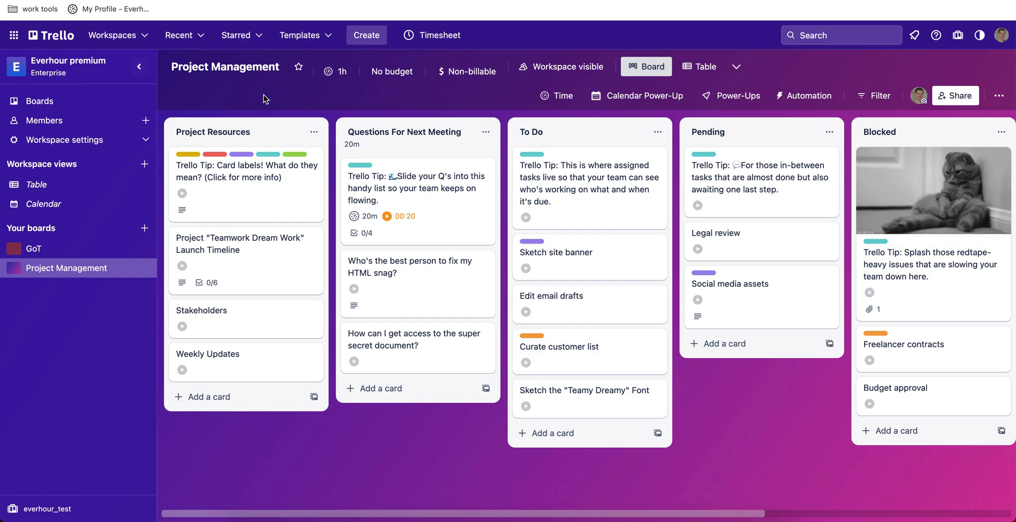
pyautogui.click(306, 36)
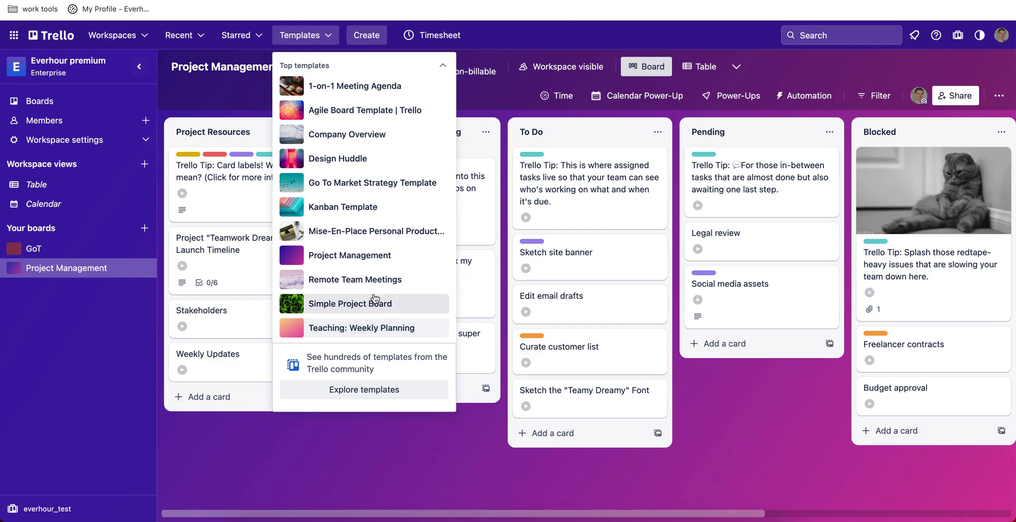
pyautogui.click(239, 95)
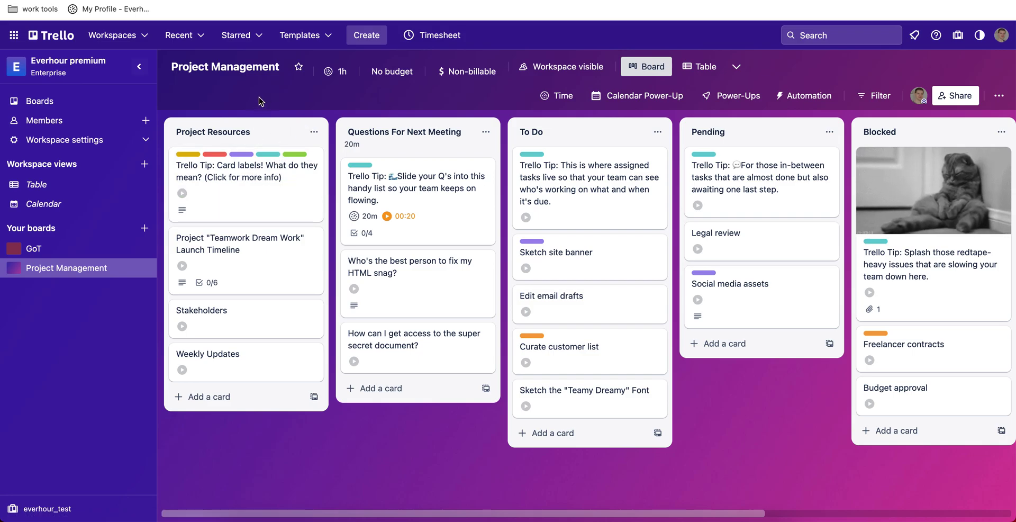
# - Review the board's cards in Table view and the other available views, returning to Board view
pyautogui.click(738, 72)
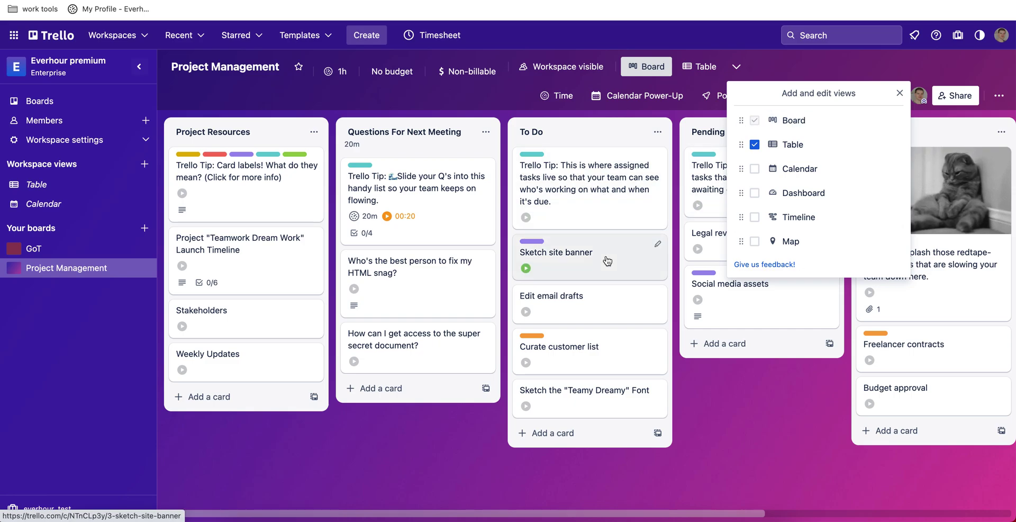
pyautogui.click(706, 67)
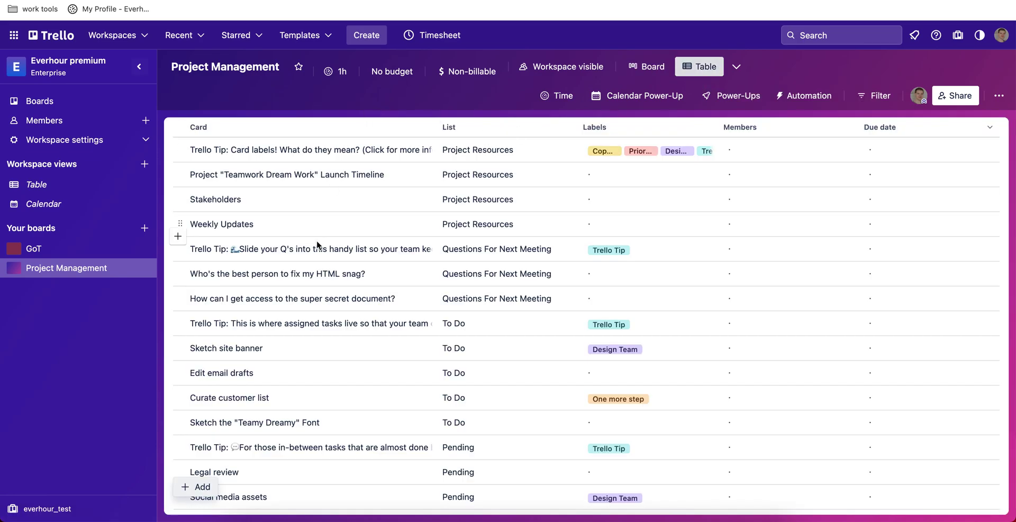
pyautogui.scroll(-3, 317, 245)
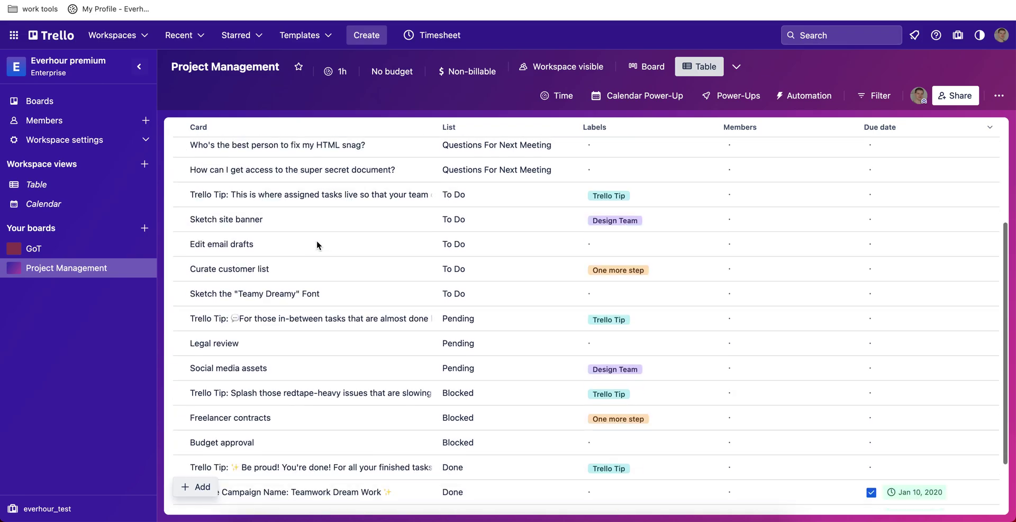
pyautogui.scroll(3, 318, 245)
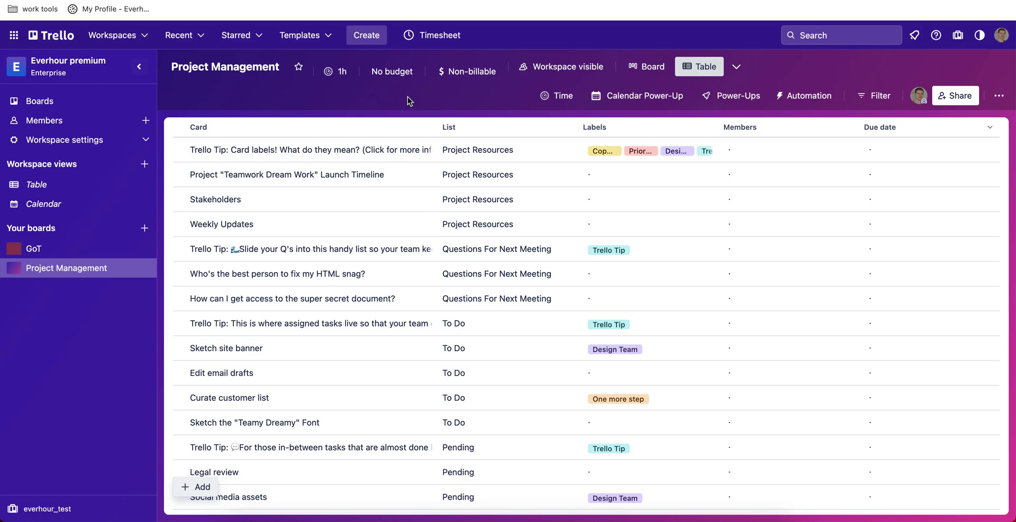
pyautogui.click(736, 67)
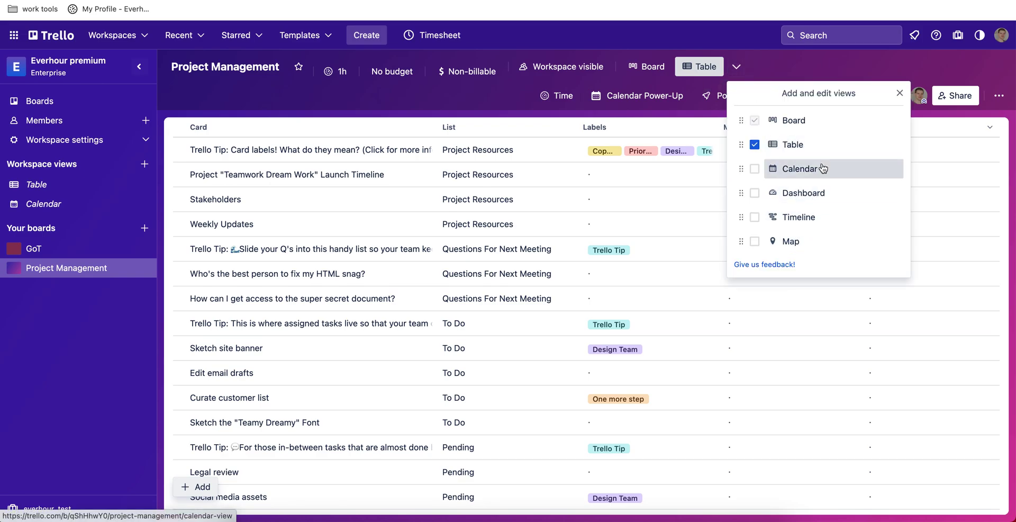
pyautogui.click(652, 68)
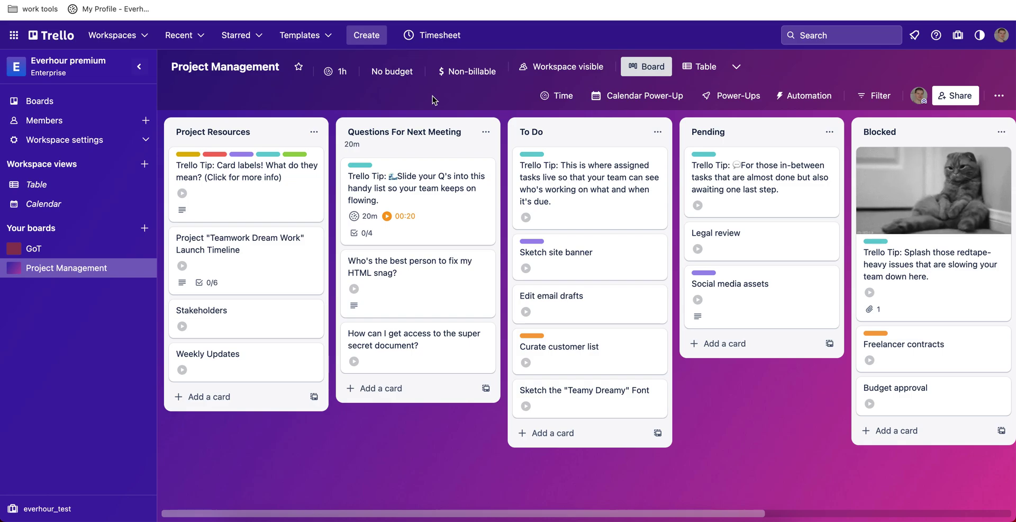
# - Open the "Slide your Q's into this handy list" card and review its label choices and suggested custom fields
pyautogui.click(435, 201)
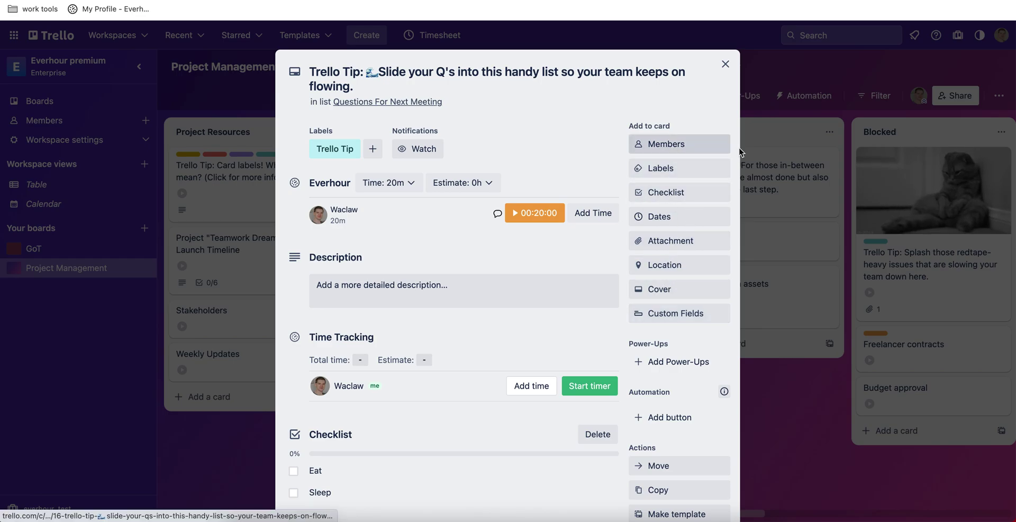
pyautogui.click(669, 170)
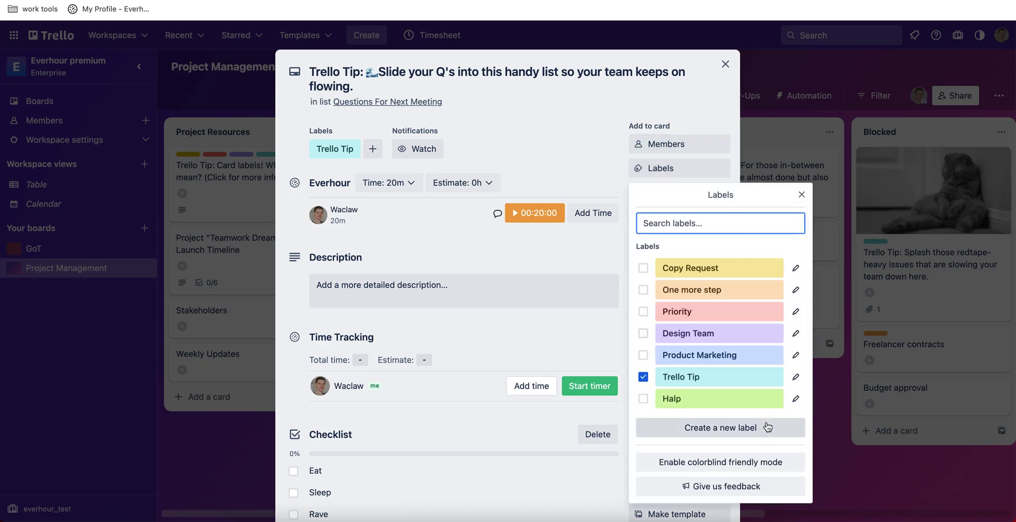
pyautogui.click(801, 196)
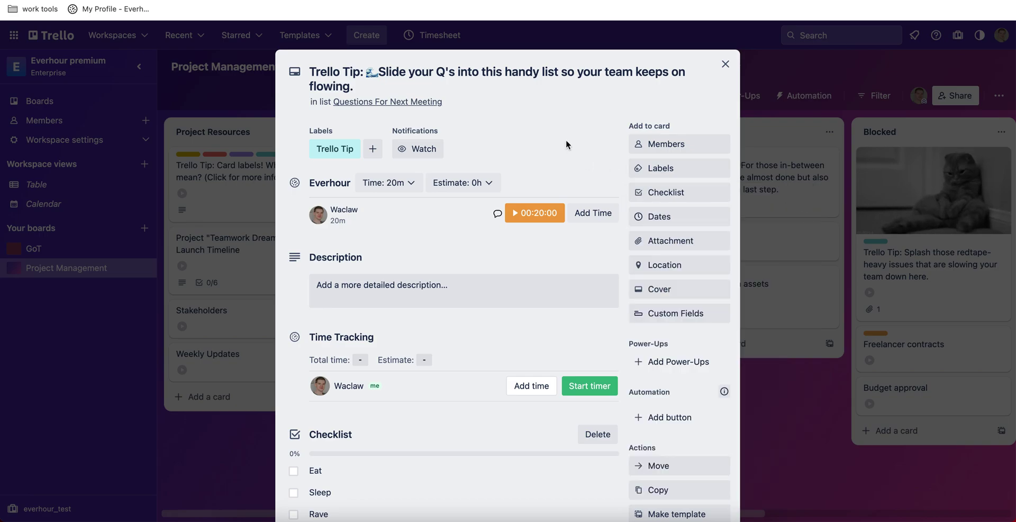
pyautogui.click(668, 319)
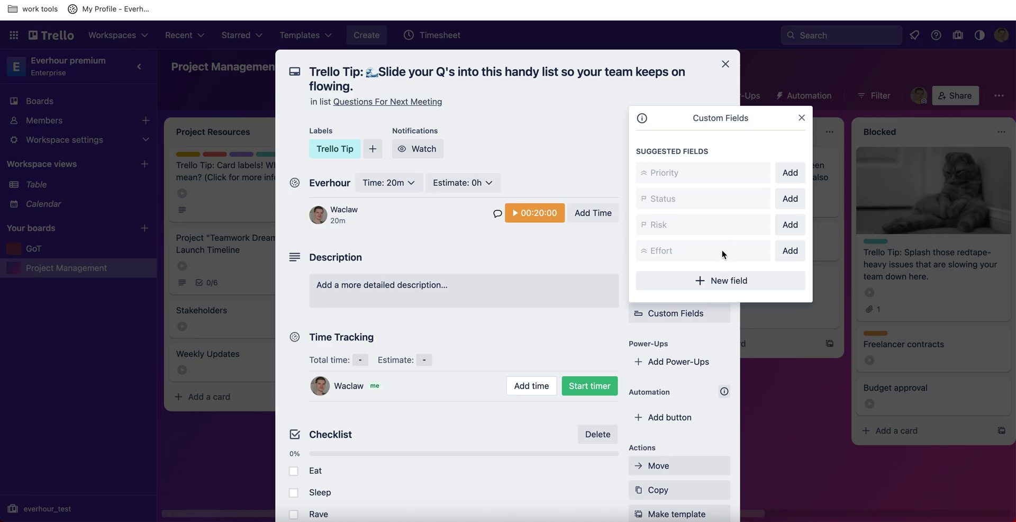
pyautogui.click(801, 118)
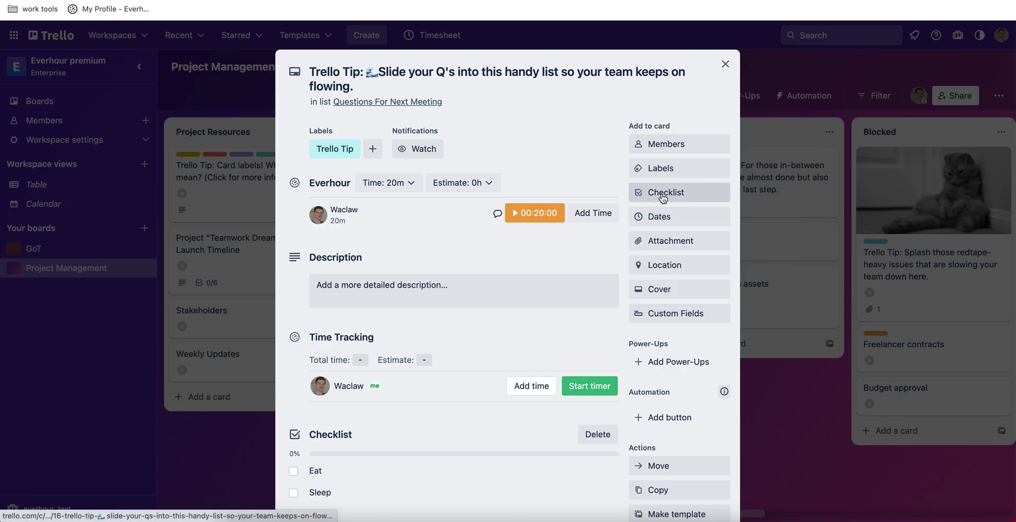
# - Examine the opened card's time tracking, checklist, activity section and card actions such as Move, Copy and Archive
pyautogui.scroll(-3, 504, 272)
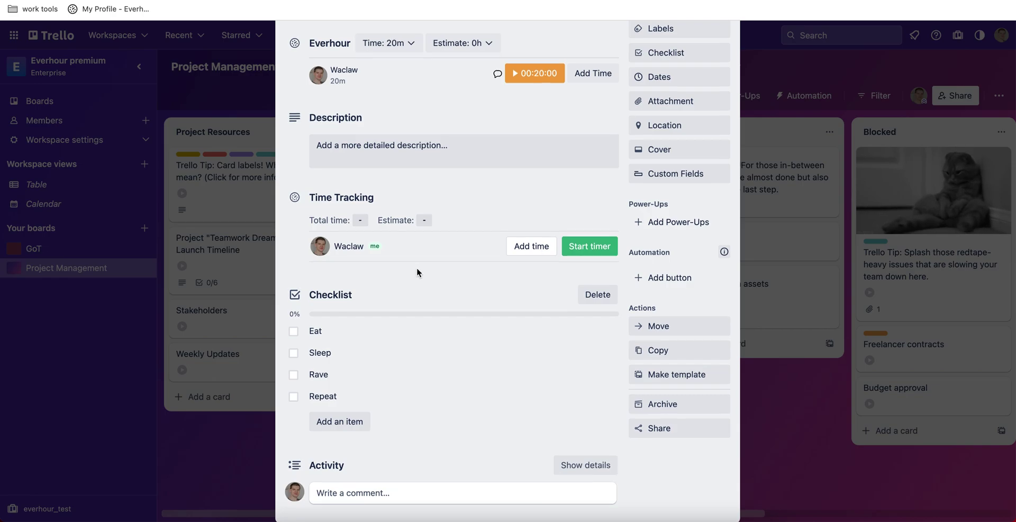
pyautogui.scroll(1, 402, 307)
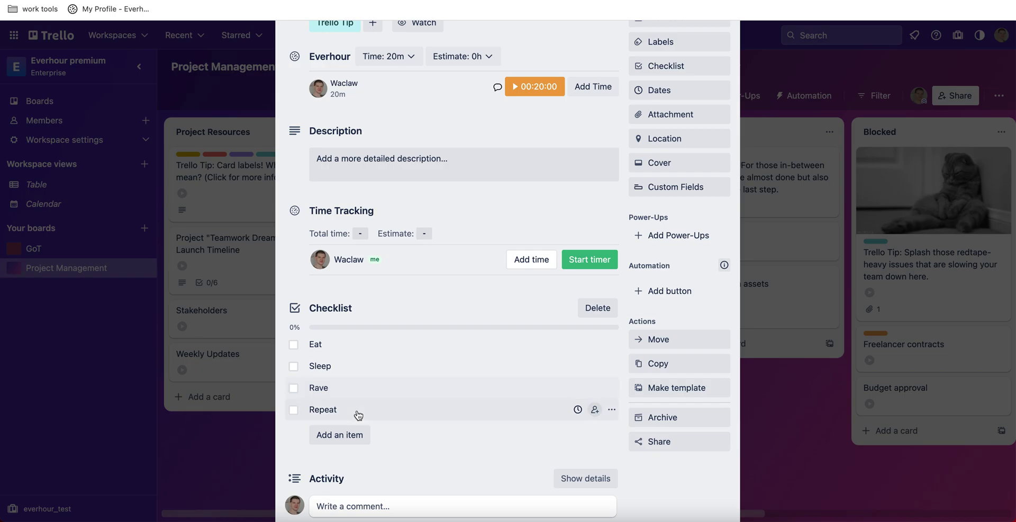
pyautogui.scroll(1, 357, 346)
pyautogui.scroll(3, 360, 347)
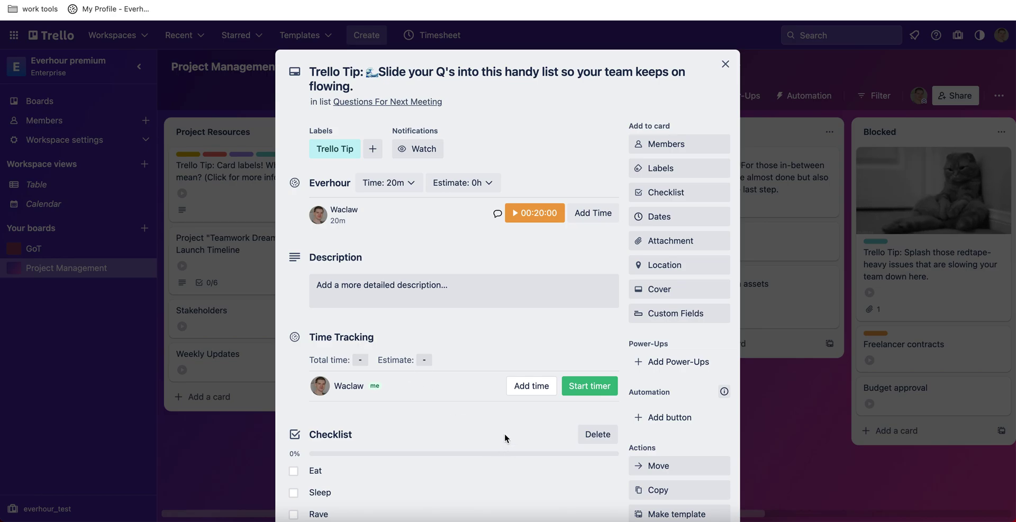
pyautogui.scroll(-2, 504, 433)
pyautogui.scroll(-2, 504, 433)
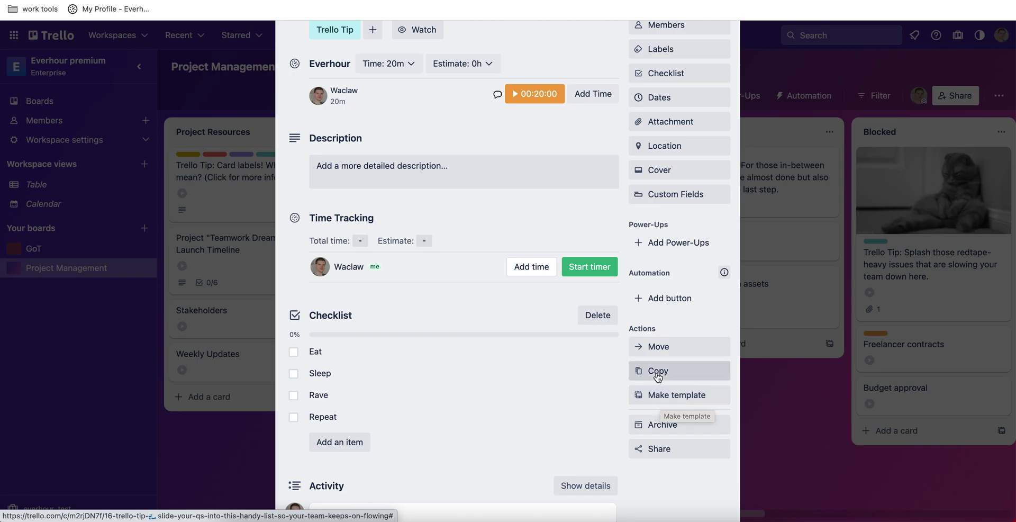
pyautogui.scroll(-1, 662, 365)
pyautogui.scroll(1, 662, 355)
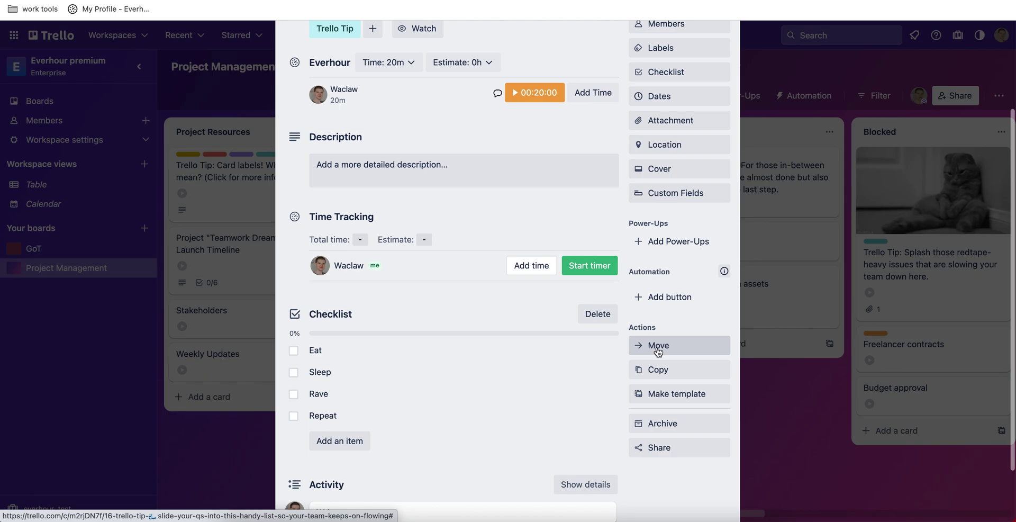
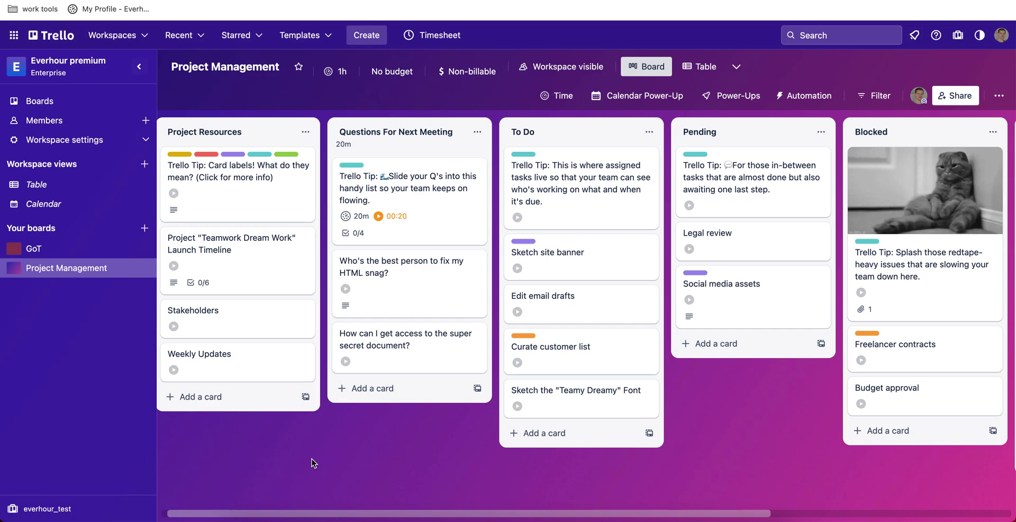
# - Review the Power-Ups enabled on the Project Management board
pyautogui.click(737, 101)
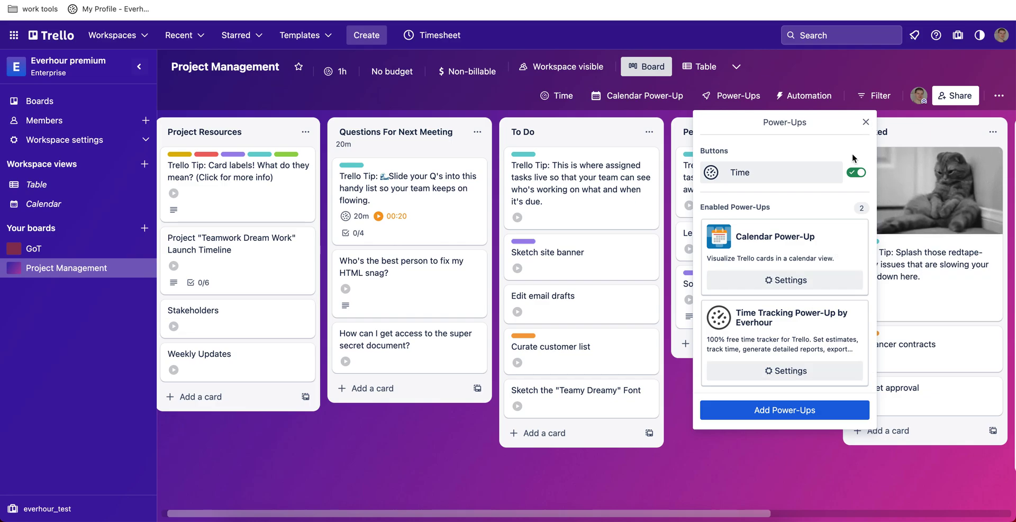
pyautogui.click(866, 123)
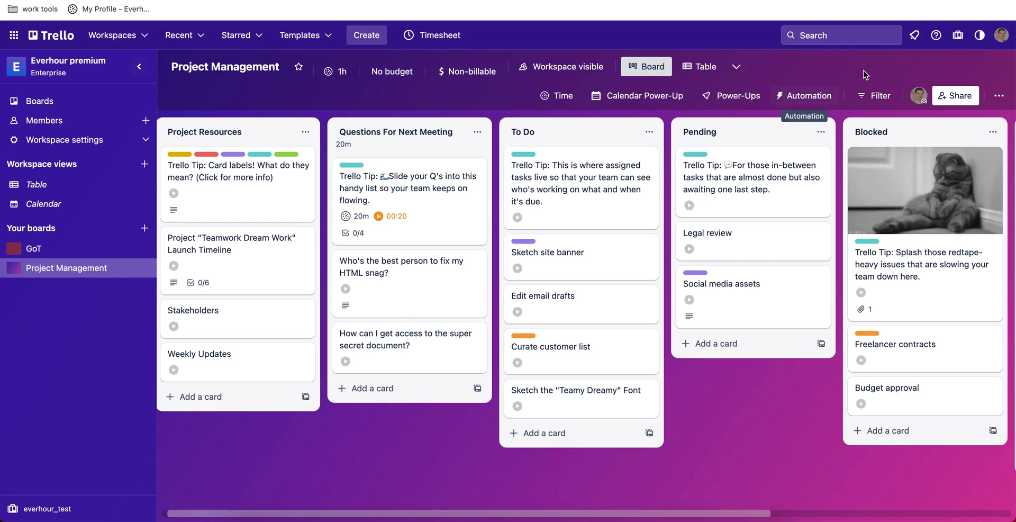
# - Open the board's automation rules and read the example rules
pyautogui.click(810, 98)
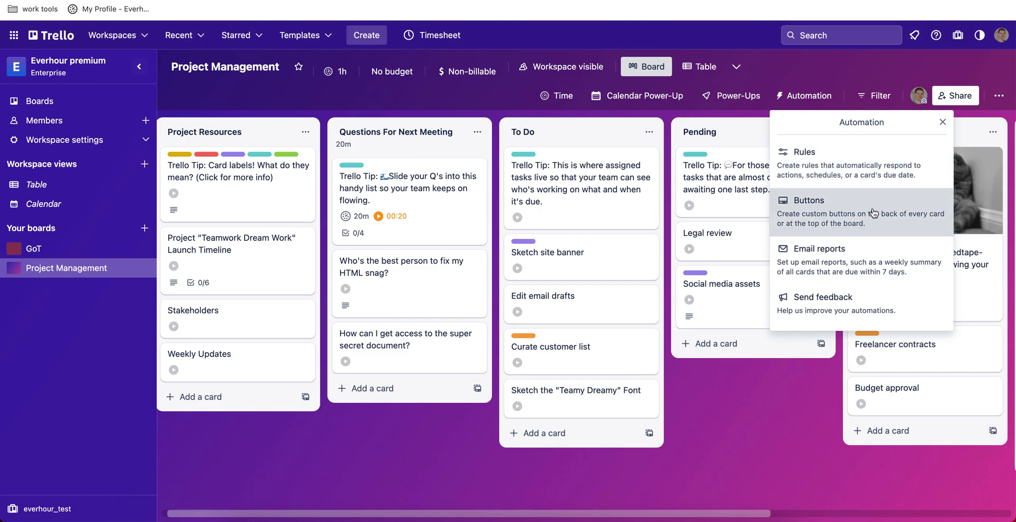
pyautogui.press('Escape')
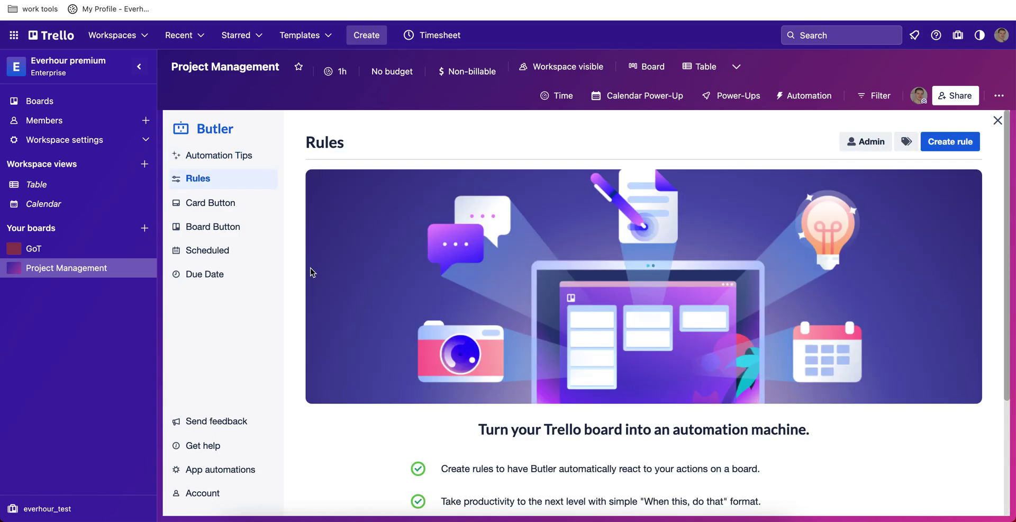
pyautogui.scroll(-3, 310, 268)
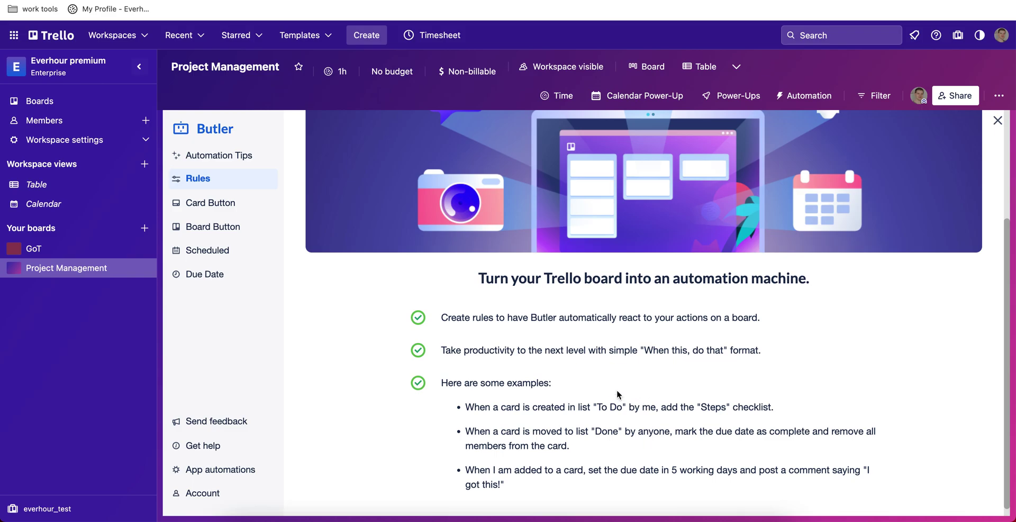
# - Read the Card Button and Board Button automation examples, and return to the board
pyautogui.click(205, 207)
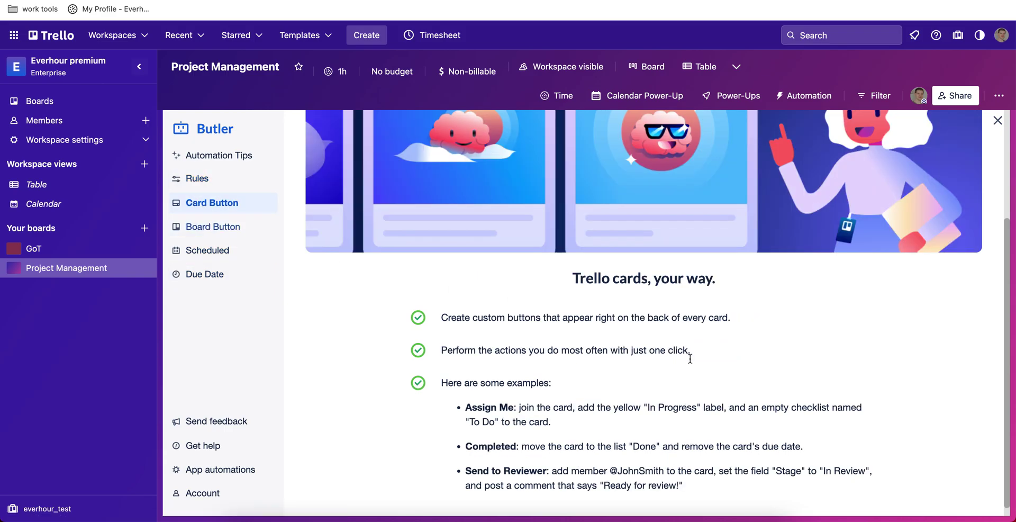
pyautogui.scroll(1, 672, 435)
pyautogui.scroll(-1, 673, 435)
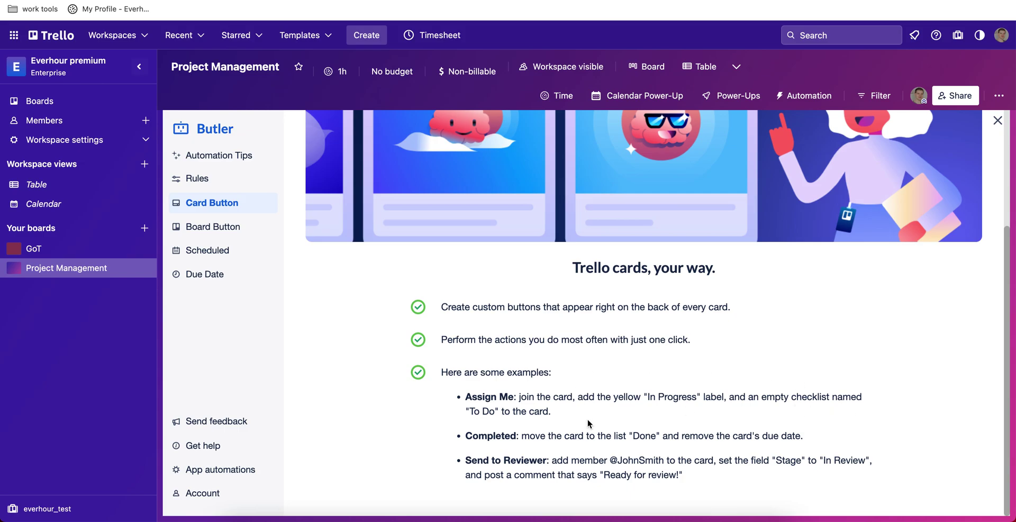
pyautogui.click(237, 231)
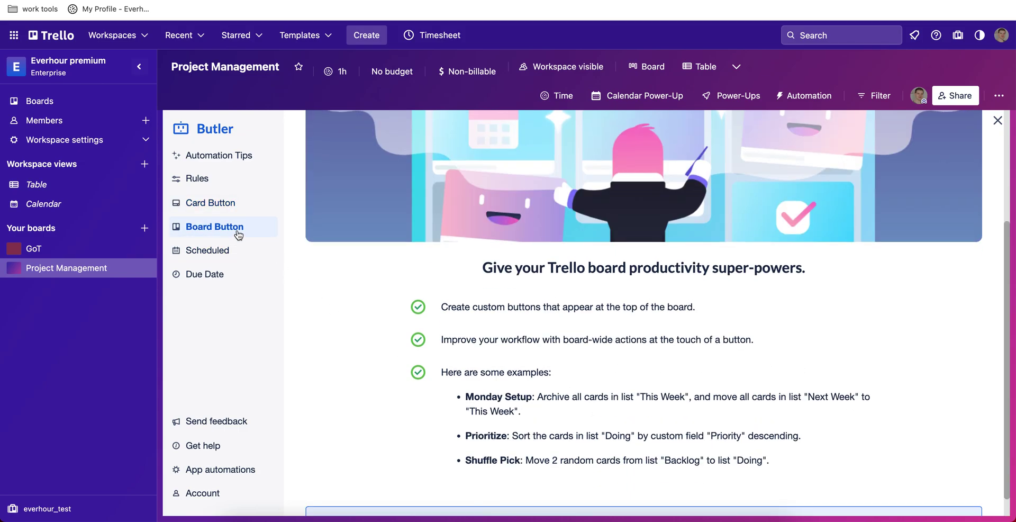
pyautogui.scroll(1, 598, 376)
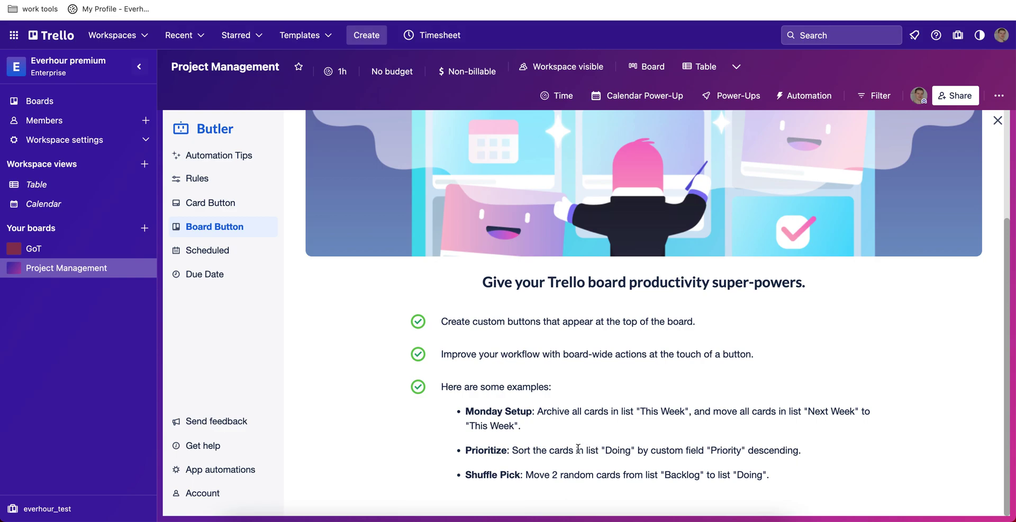
pyautogui.click(997, 121)
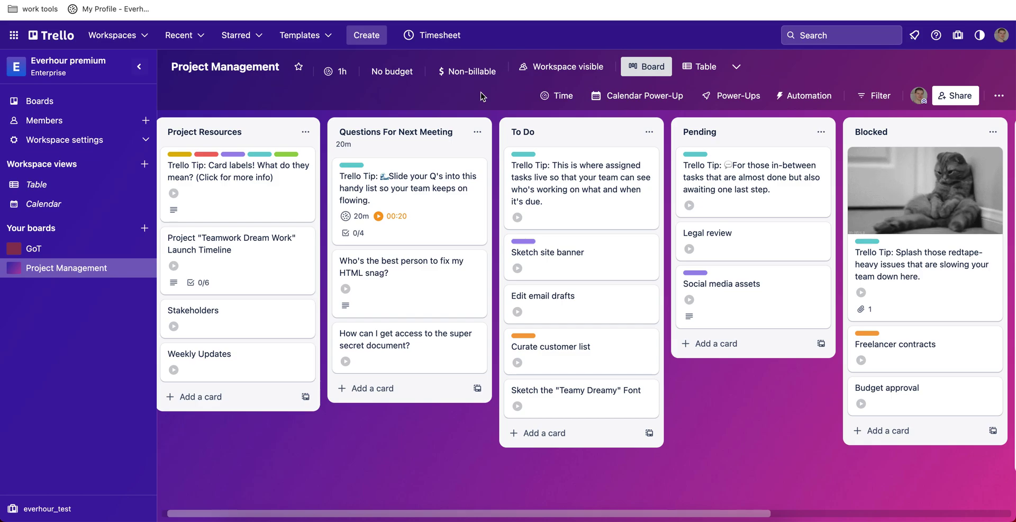
# - Check which Power-Ups are enabled on the board, including Everhour's time tracking, and close the list
pyautogui.click(746, 98)
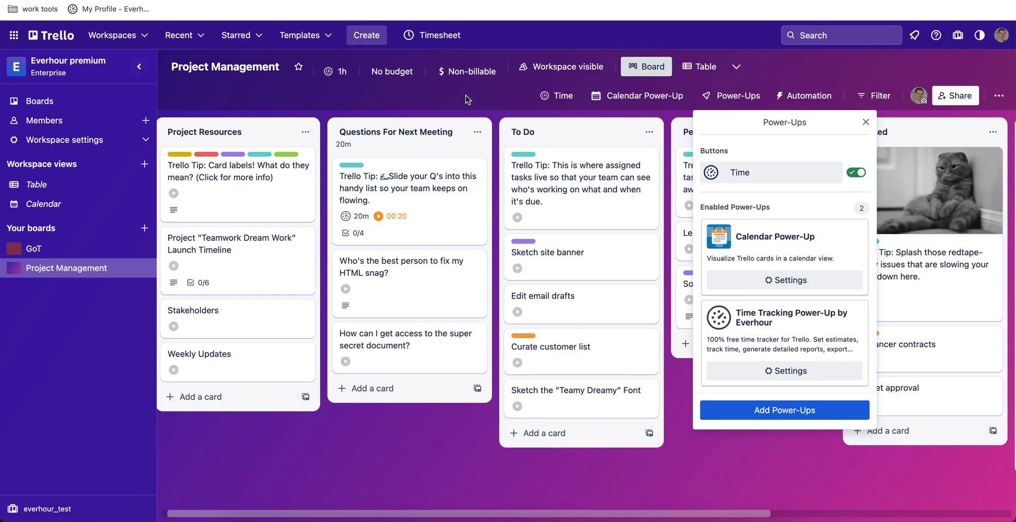
pyautogui.press('Escape')
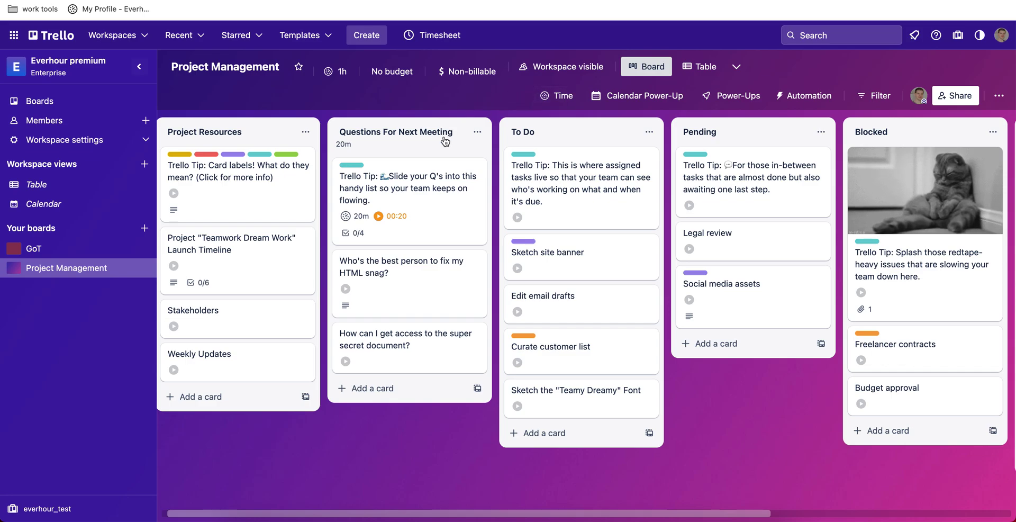
# - Open the "Slide your Q's into this handy list" card and start the timer in its Time Tracking section
pyautogui.click(423, 194)
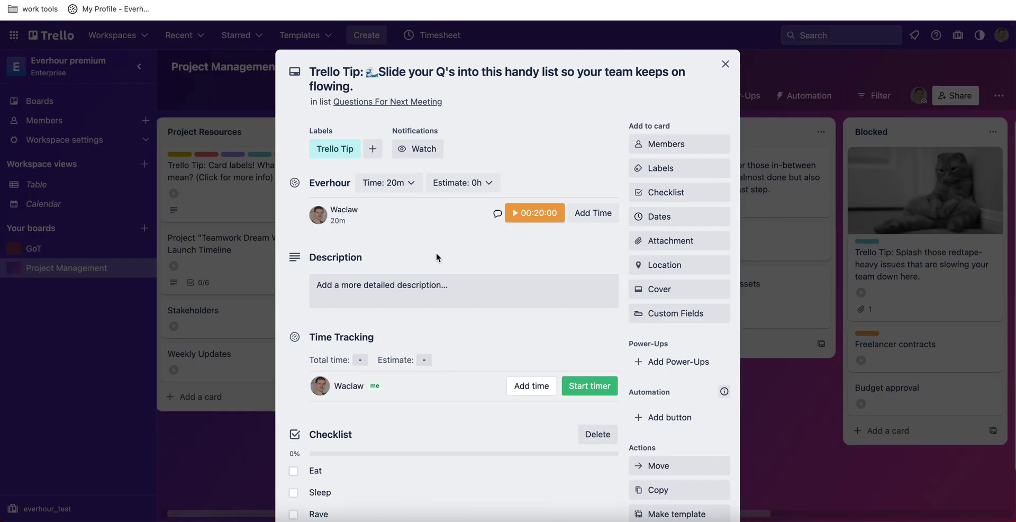
pyautogui.scroll(-5, 436, 253)
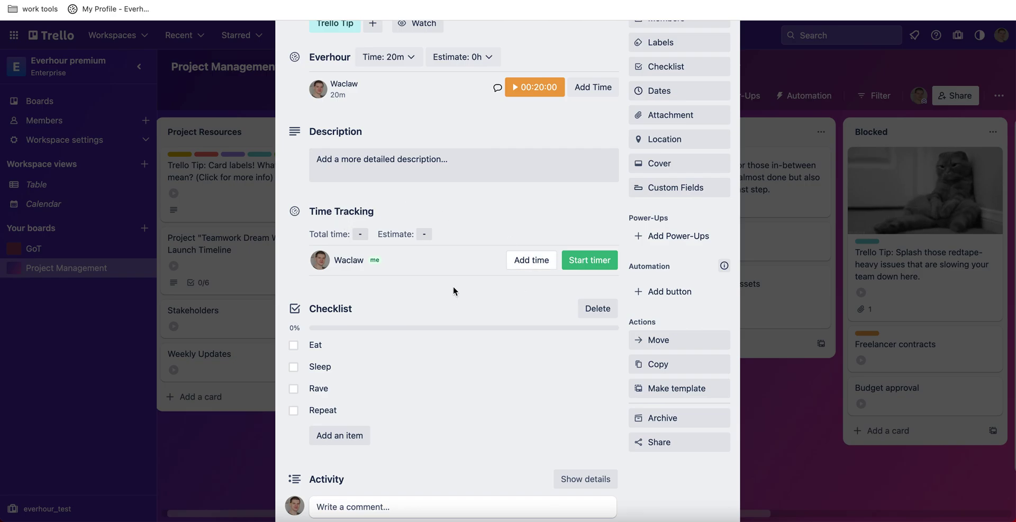
pyautogui.click(591, 260)
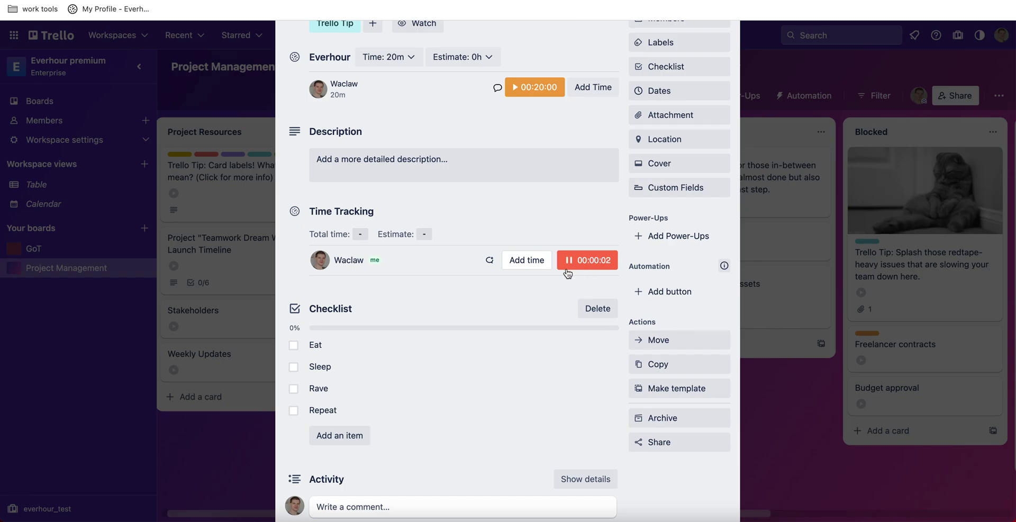
# - Add a manual time entry of 20m to the card in its Time Tracking section and save it
pyautogui.click(537, 264)
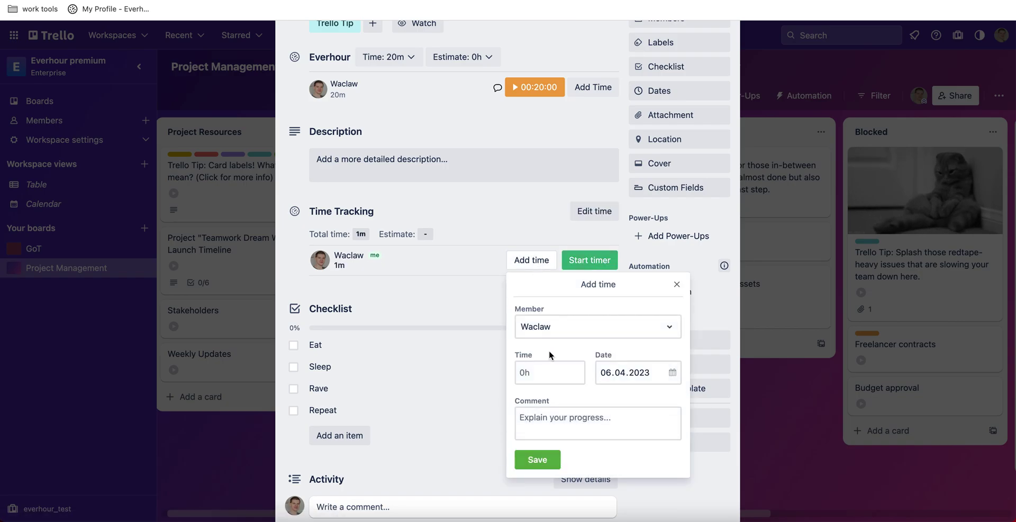
pyautogui.click(547, 367)
pyautogui.write('2')
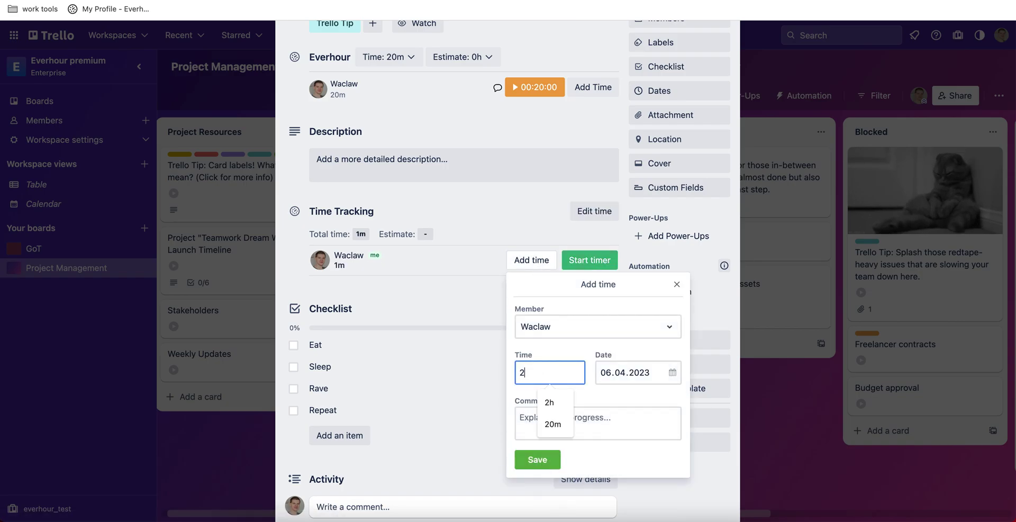
pyautogui.write('0m')
pyautogui.press('BackSpace')
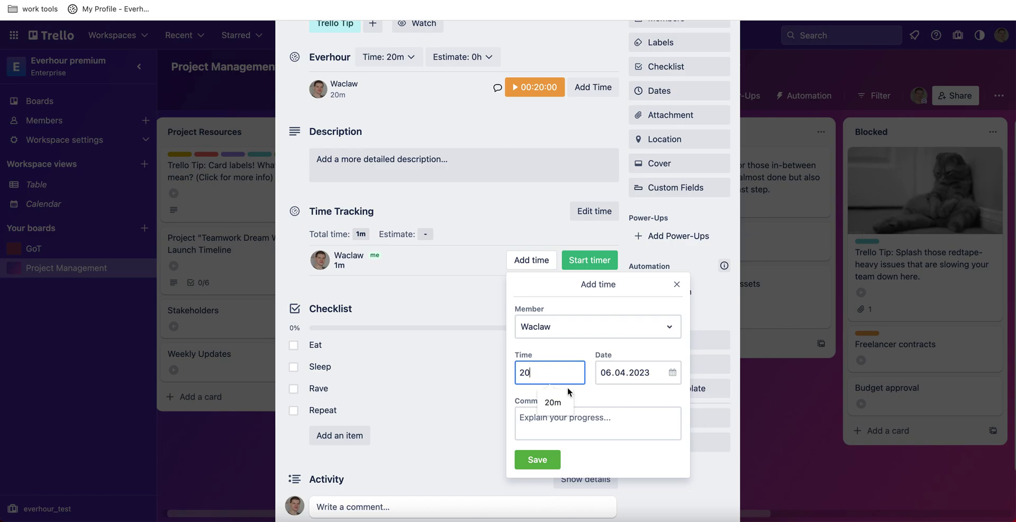
pyautogui.click(552, 402)
pyautogui.click(538, 461)
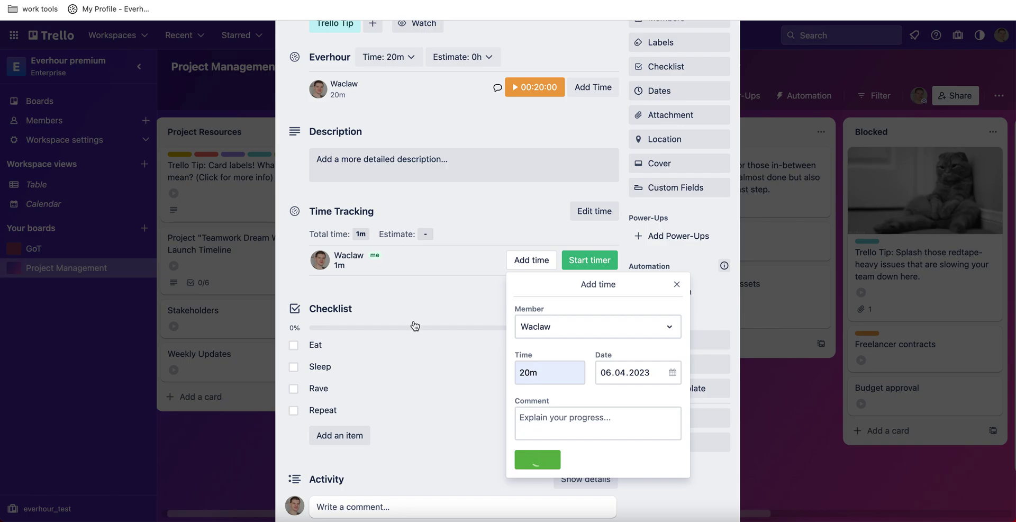
# - Open the card's logged time entries, start editing the first entry's time, and close the list
pyautogui.click(363, 234)
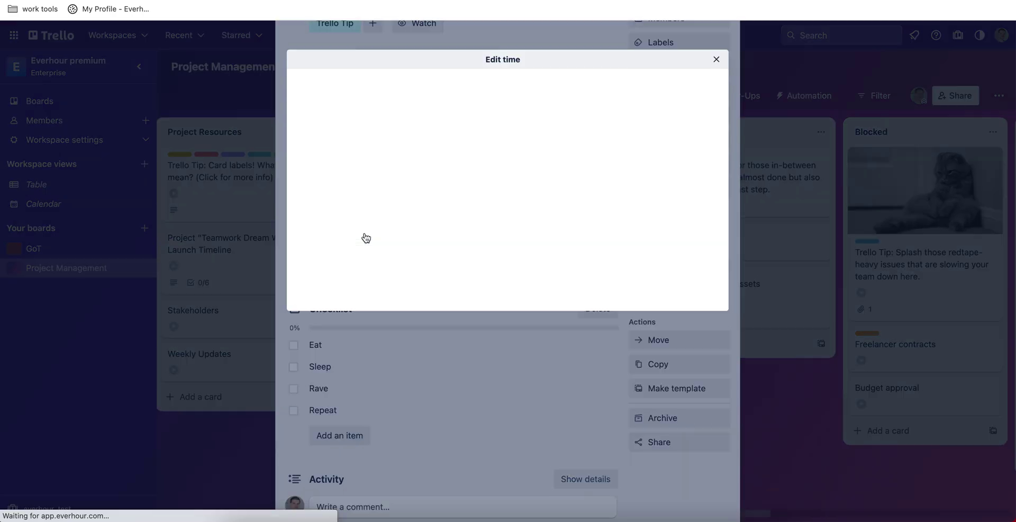
pyautogui.doubleClick(405, 151)
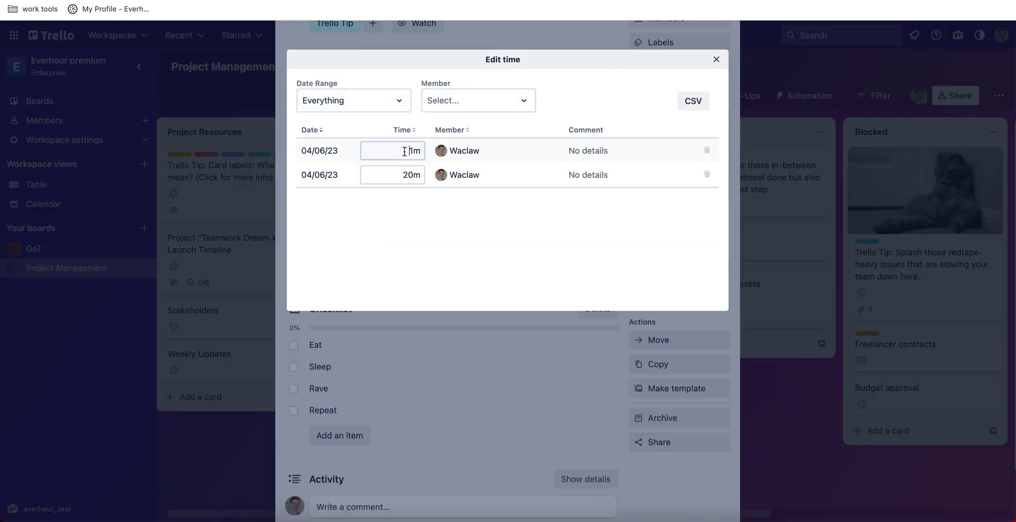
pyautogui.write('5m')
pyautogui.click(716, 62)
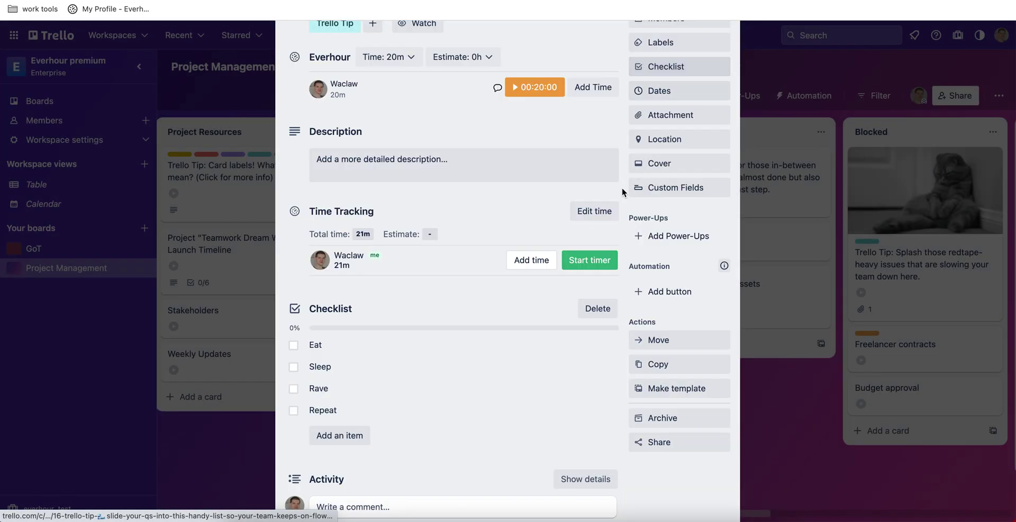
# - Set the card's Time Tracking estimate to 60h, save it, and close the card
pyautogui.click(431, 235)
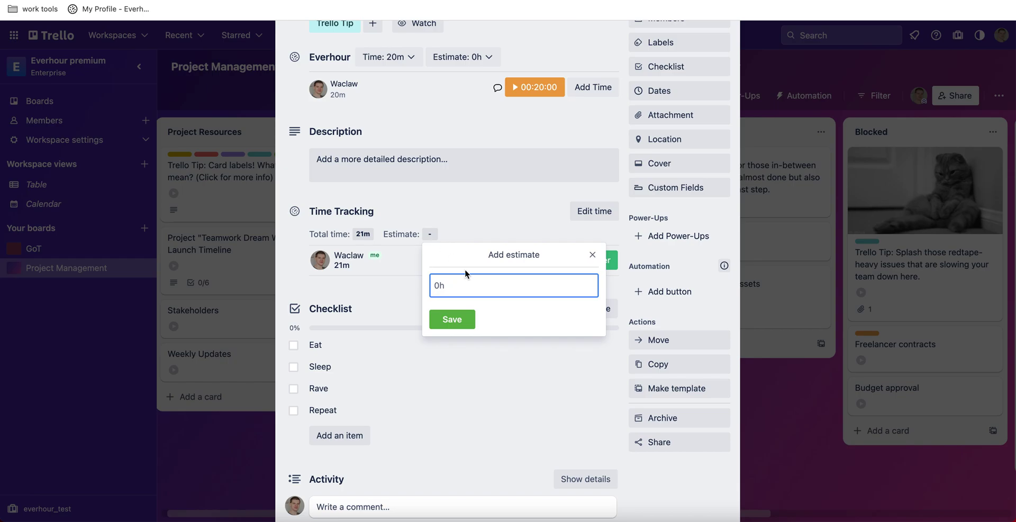
pyautogui.write('60h')
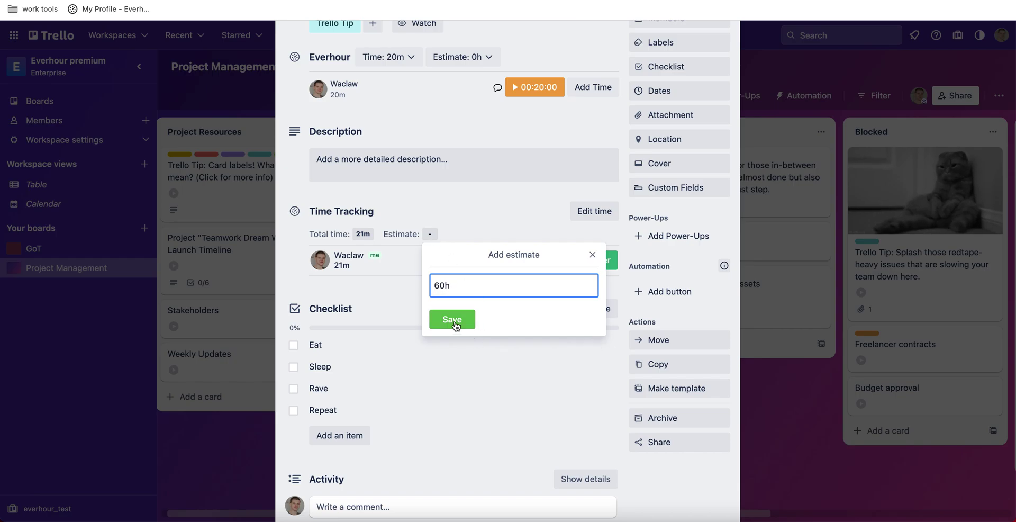
pyautogui.click(453, 320)
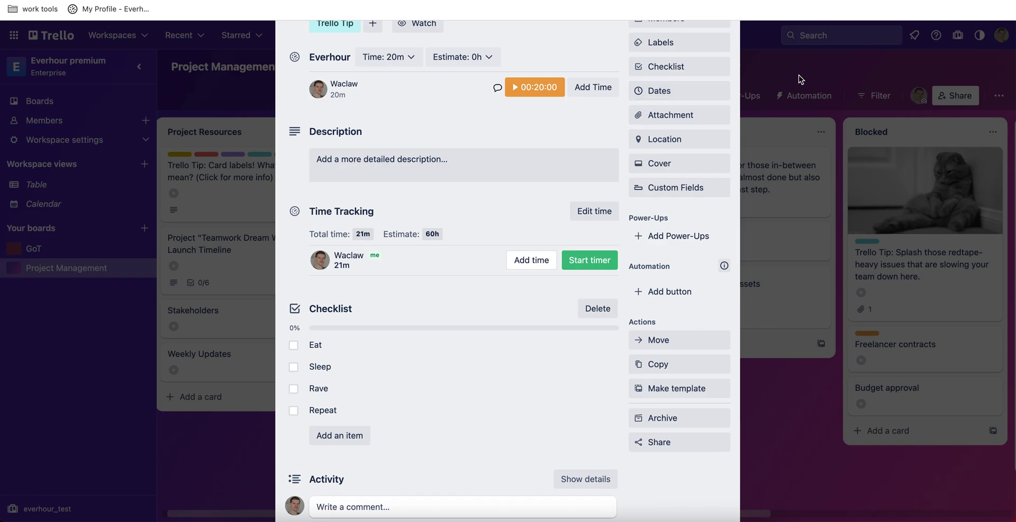
pyautogui.scroll(5, 789, 74)
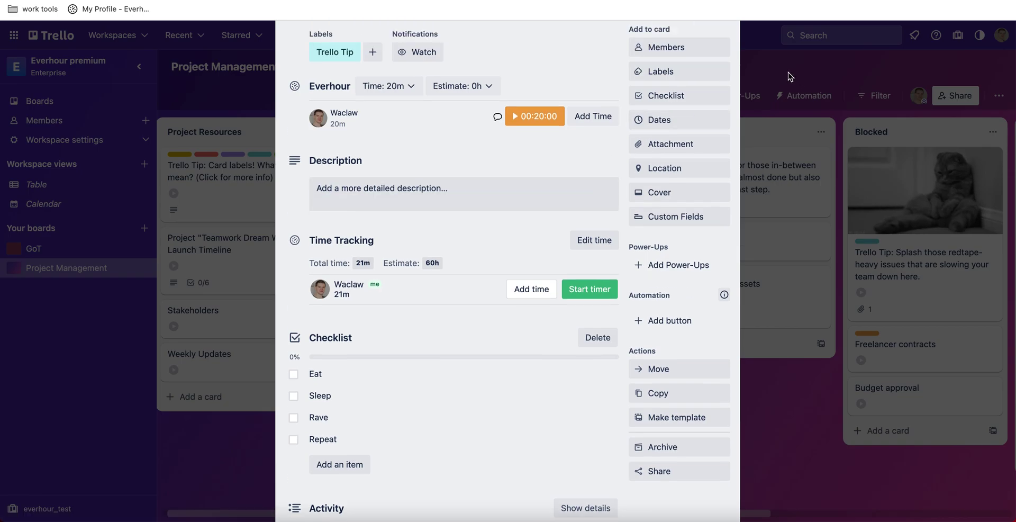
pyautogui.click(727, 66)
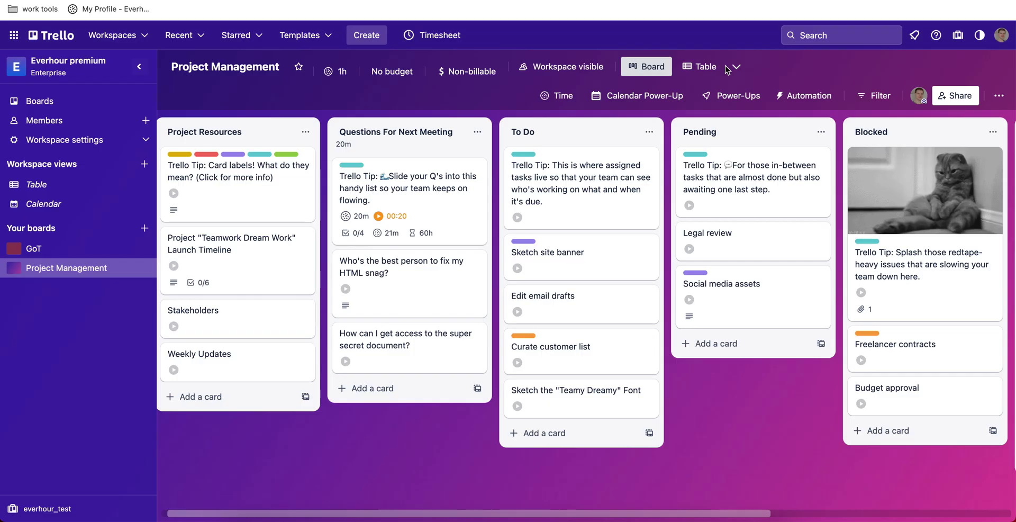
# - Review the board's Time report with the date range set to Today, and return to the board
pyautogui.click(561, 99)
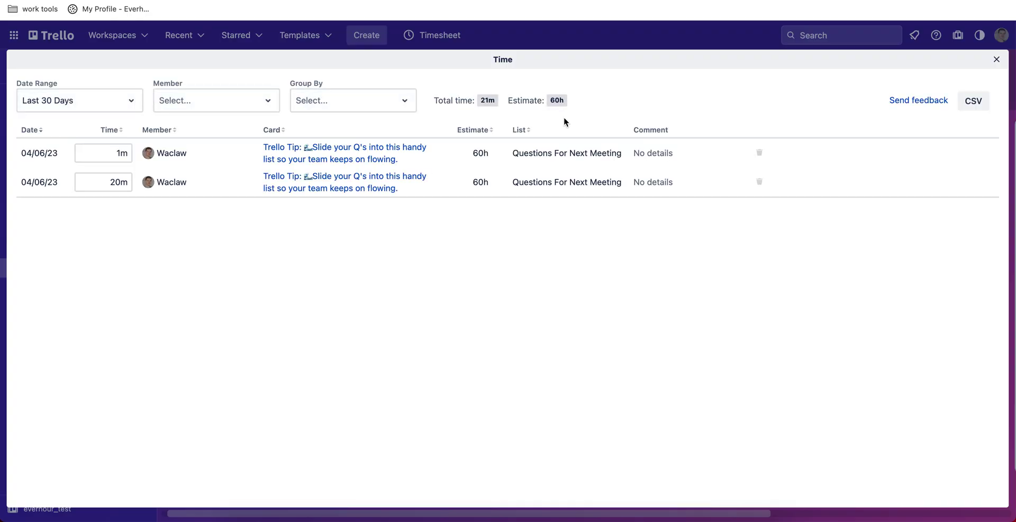
pyautogui.click(121, 103)
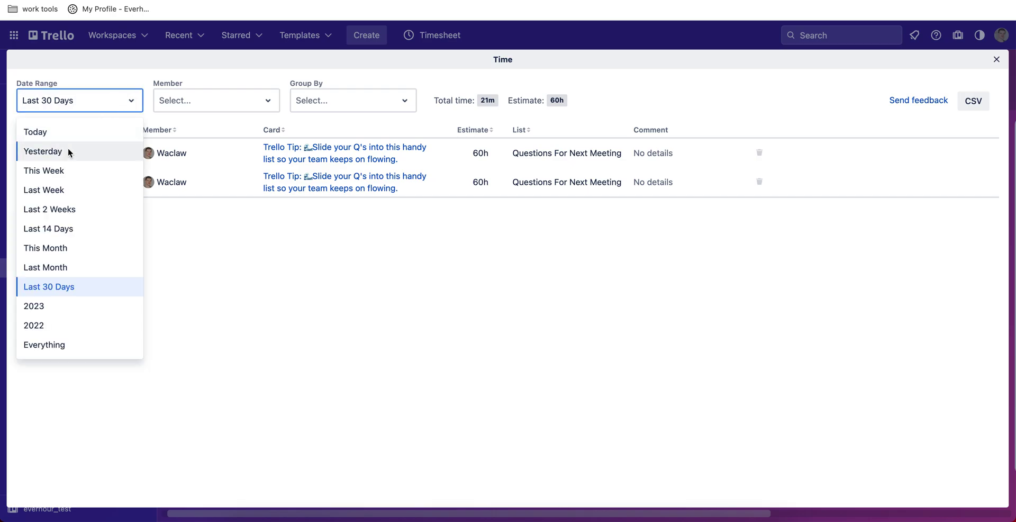
pyautogui.click(38, 132)
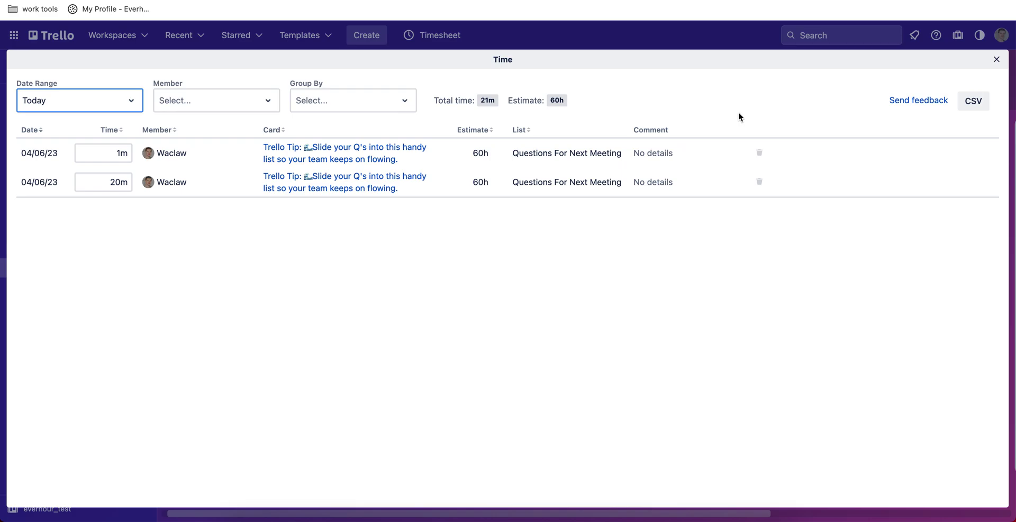
pyautogui.click(997, 60)
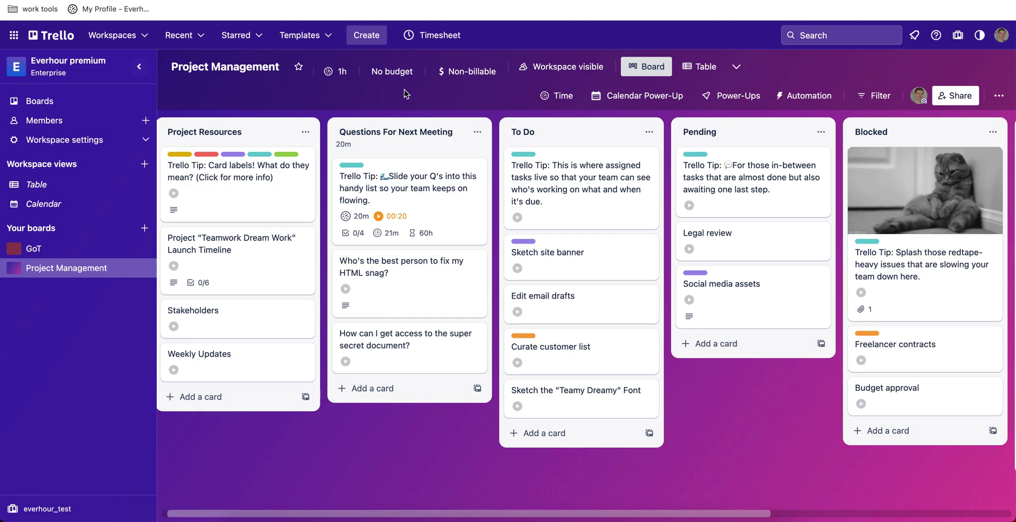
# - Reopen the "Slide your Q's" card, set its Everhour estimate to 60h, save it, and close the card
pyautogui.click(440, 197)
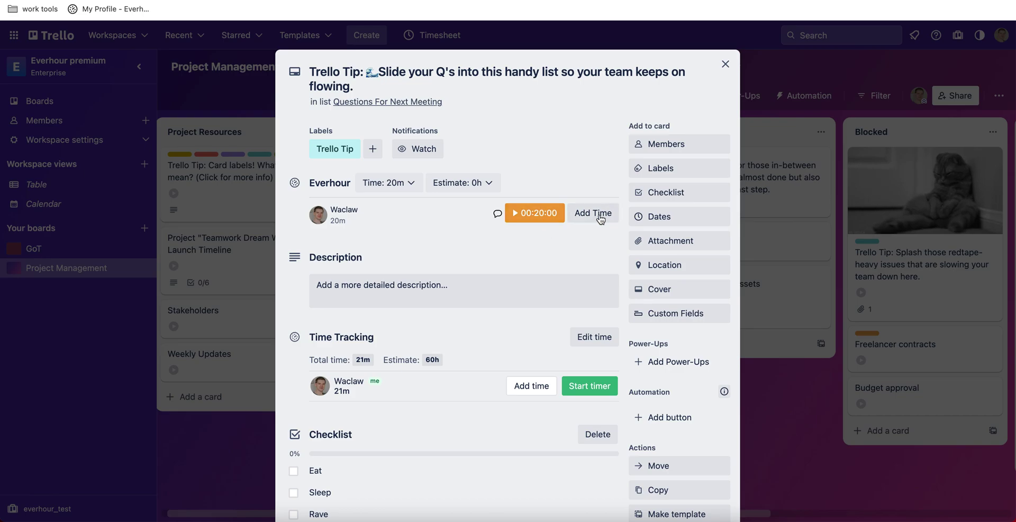
pyautogui.click(459, 185)
pyautogui.write('60h')
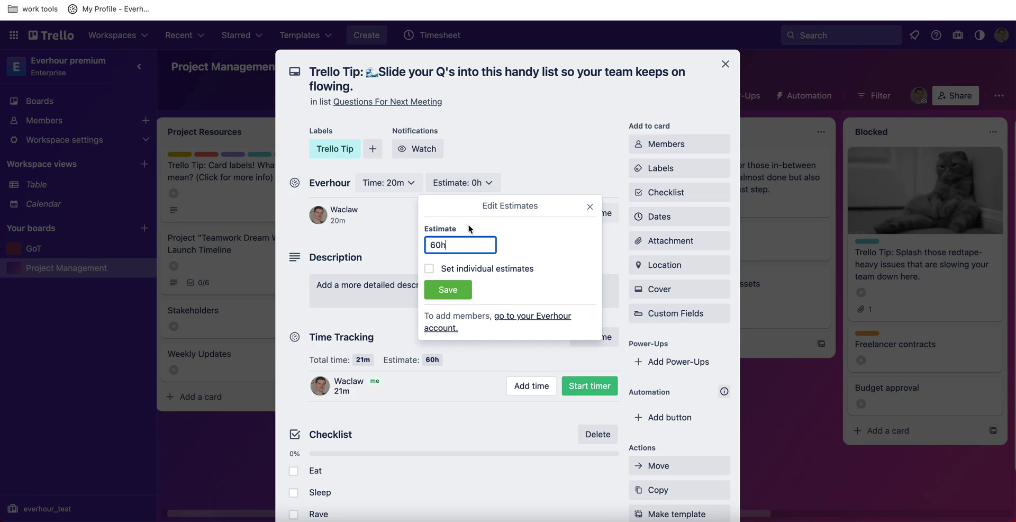
pyautogui.click(455, 291)
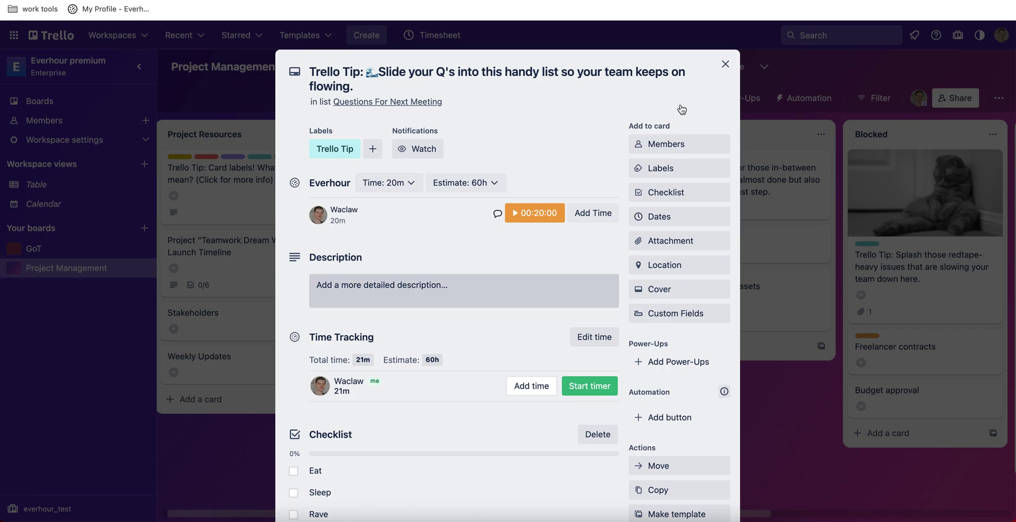
pyautogui.click(726, 65)
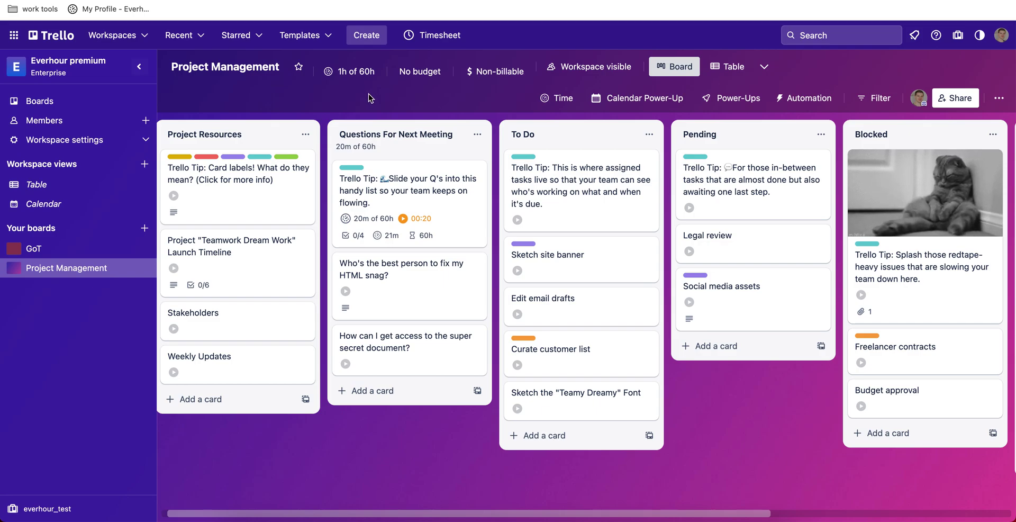
# - Open the board's project billing settings and set the billing type to T&M (members rate)
pyautogui.click(427, 72)
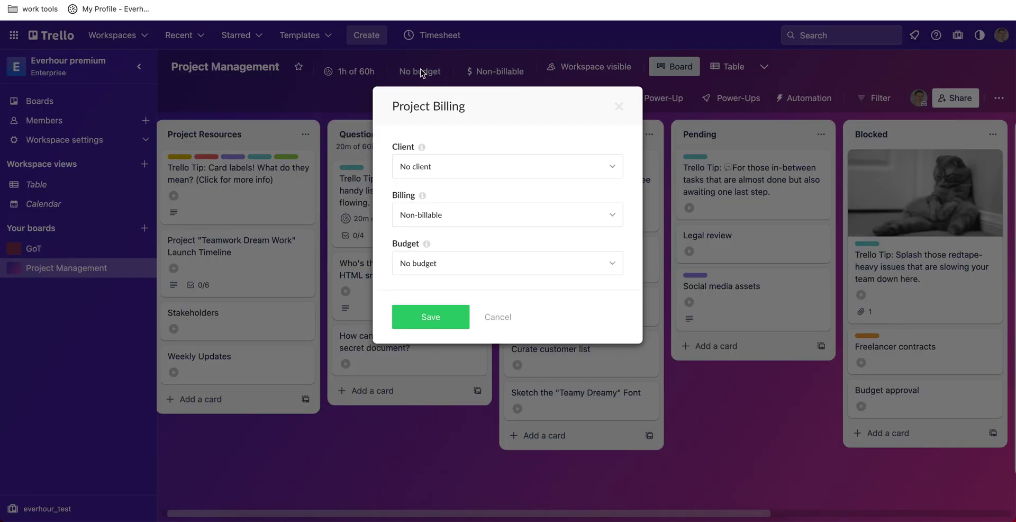
pyautogui.click(439, 216)
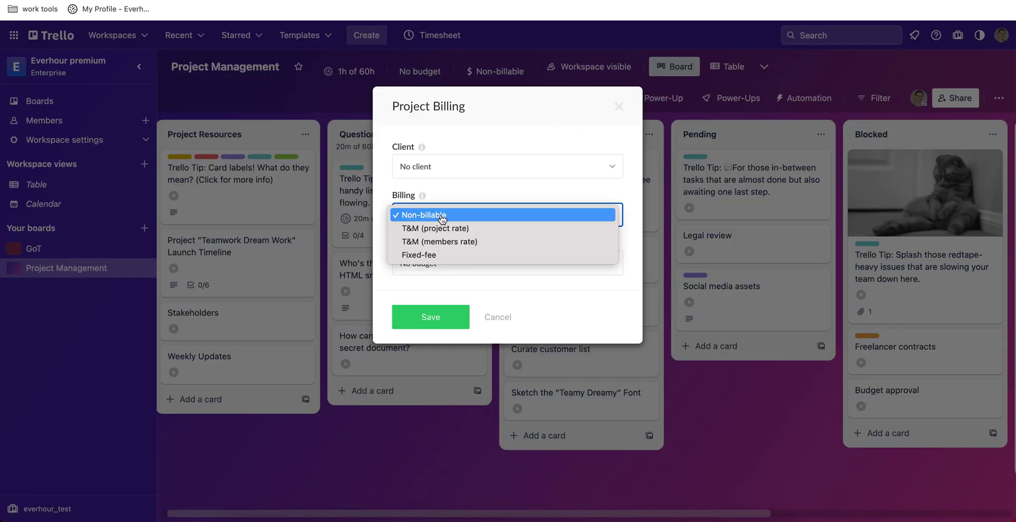
pyautogui.click(493, 246)
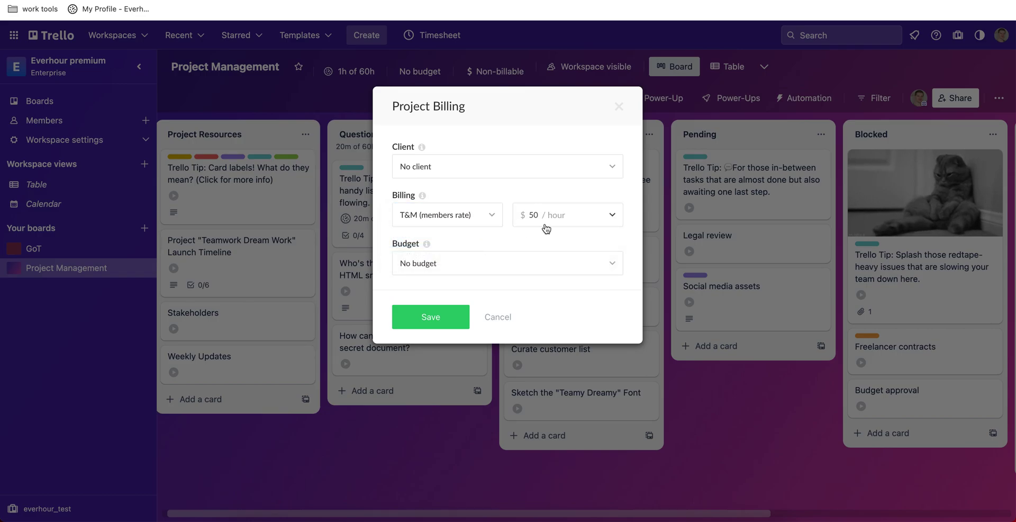
pyautogui.click(565, 217)
pyautogui.click(467, 249)
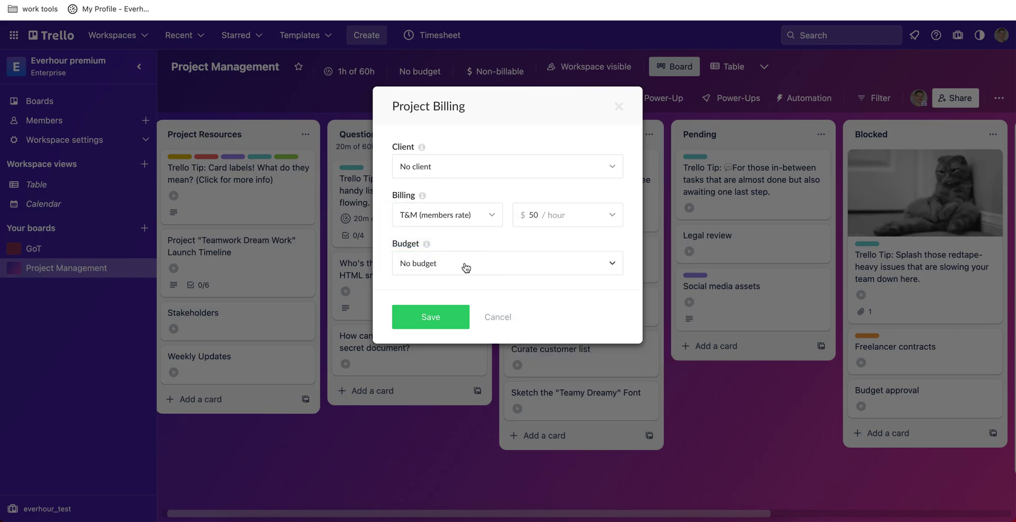
# - Set a total billable amount budget of $100 that resets every month starting from day 1, and save the project billing
pyautogui.click(463, 265)
pyautogui.click(479, 275)
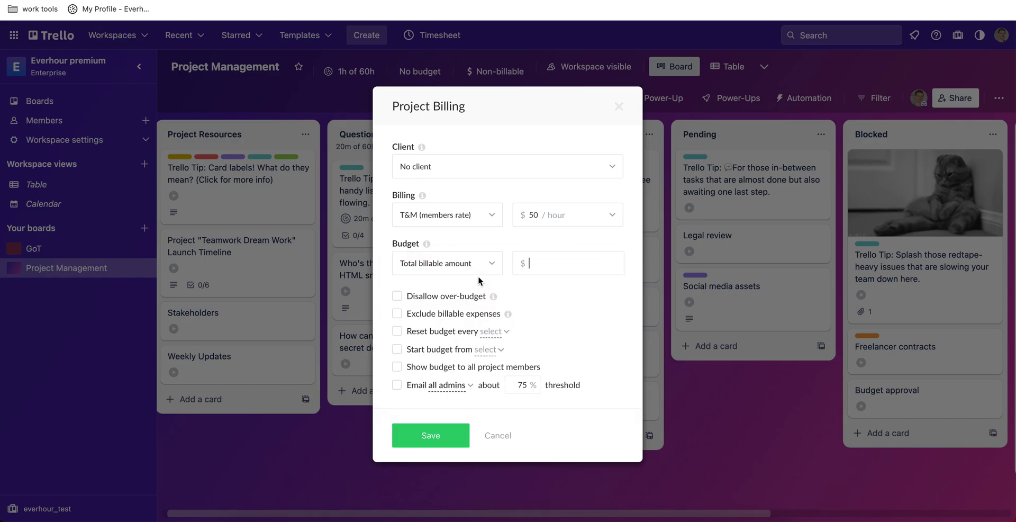
pyautogui.click(558, 262)
pyautogui.write('100')
pyautogui.press('BackSpace')
pyautogui.click(492, 332)
pyautogui.click(530, 407)
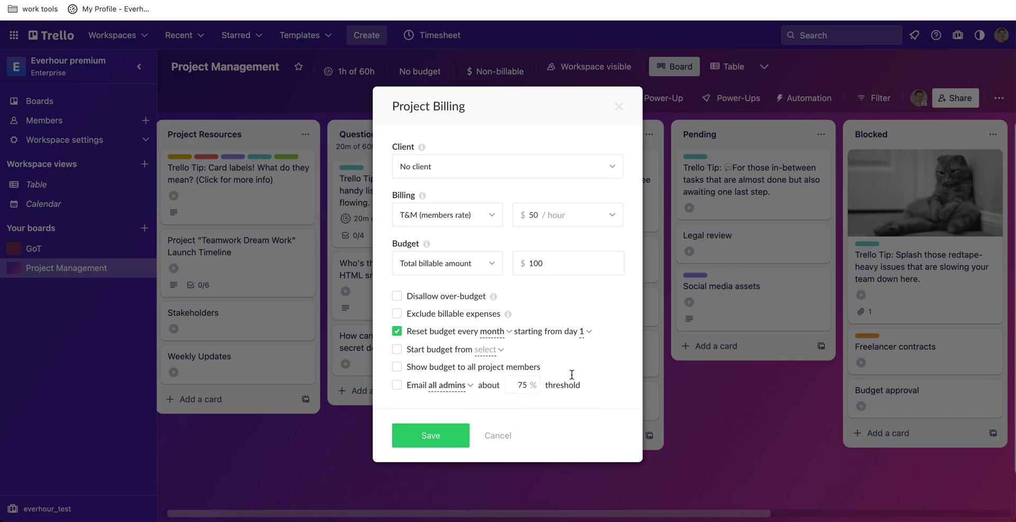
pyautogui.click(444, 437)
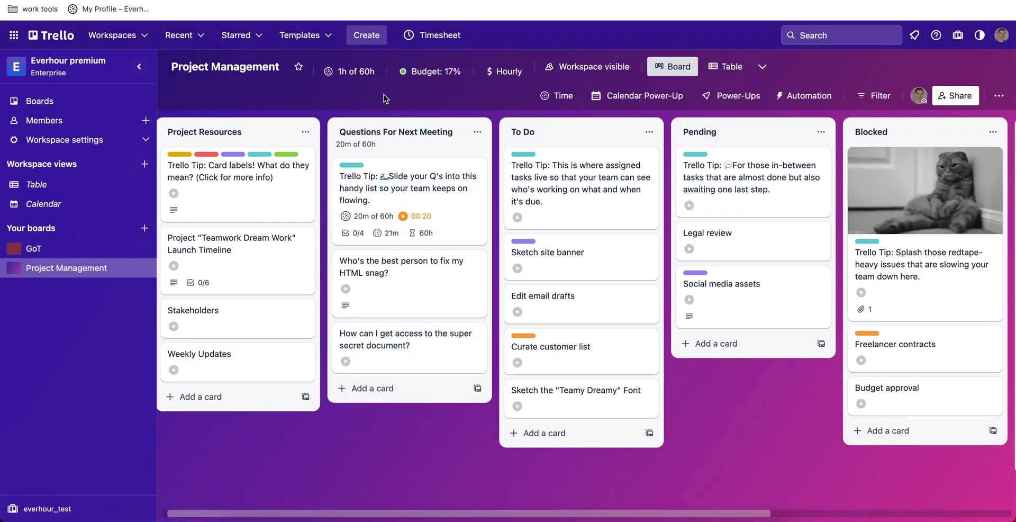
# - Open the board's Everhour time details and view the recent activity and the monthly summary
pyautogui.moveTo(429, 79)
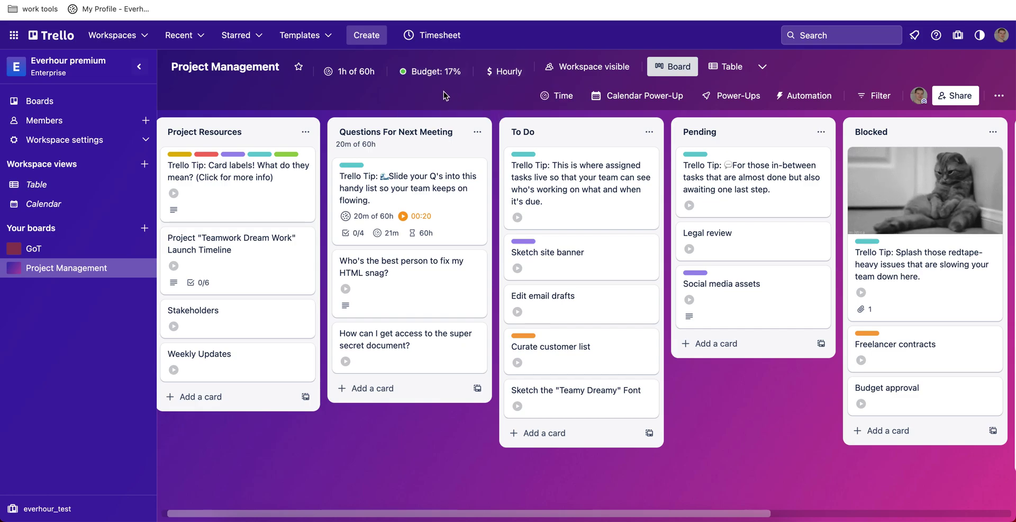
pyautogui.click(355, 77)
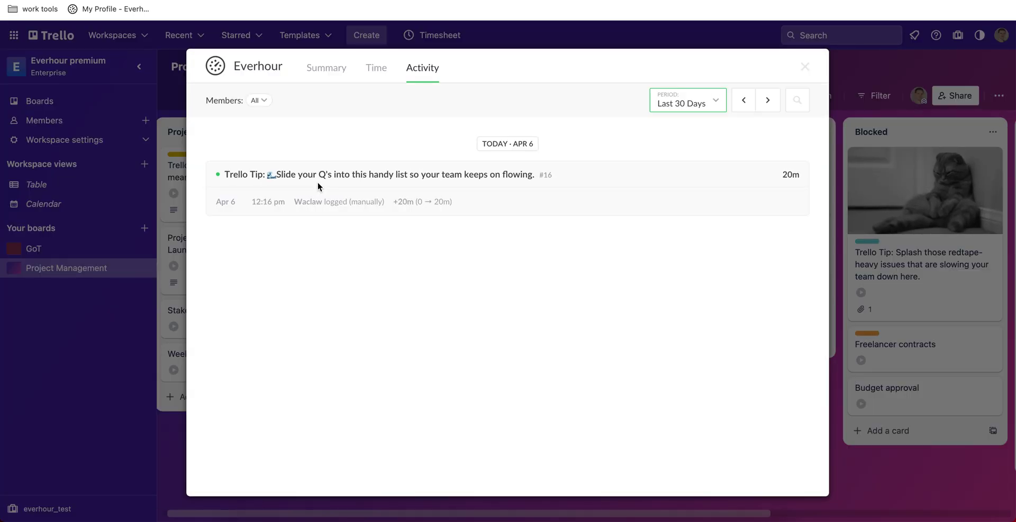
pyautogui.click(320, 68)
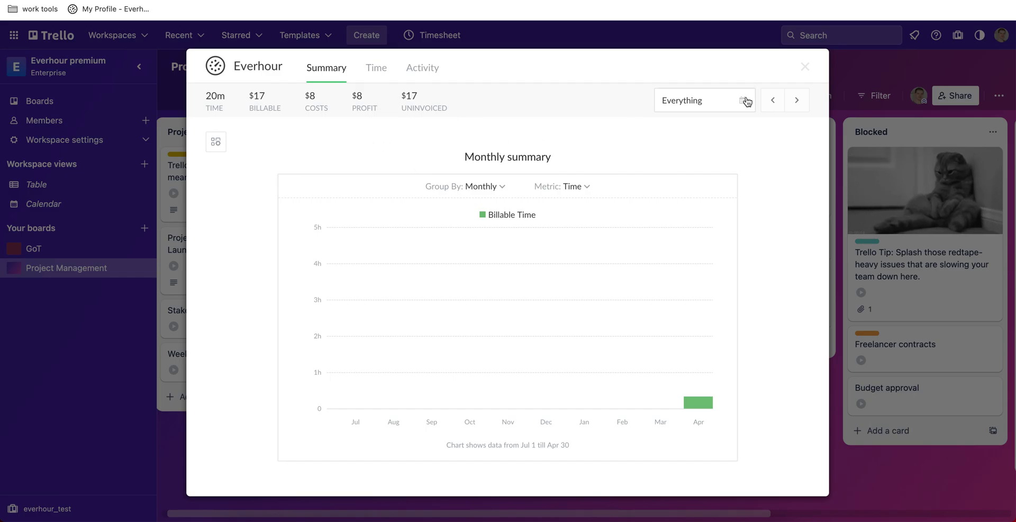
# - Examine the board's Everhour summary period options, this week's time entries and the activity log, and close the Everhour details
pyautogui.click(723, 104)
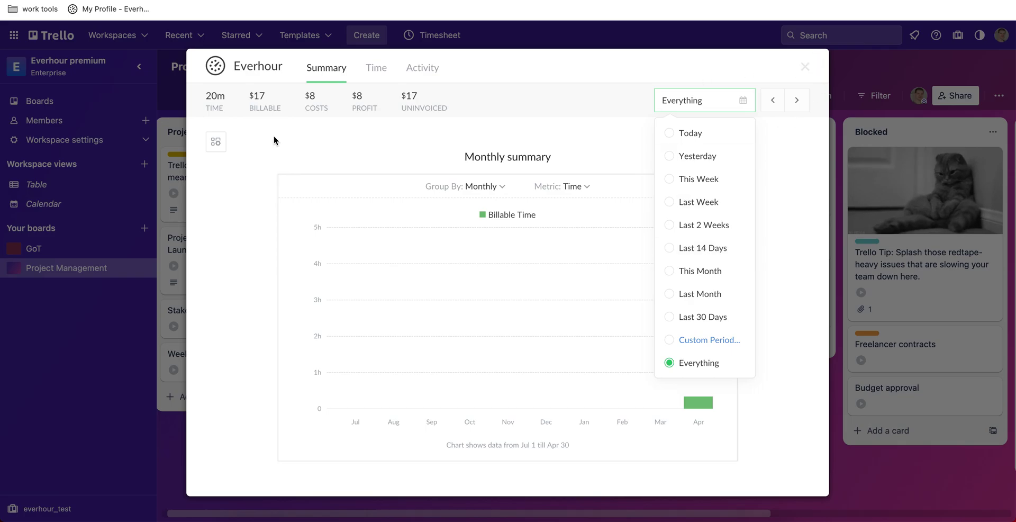
pyautogui.click(379, 70)
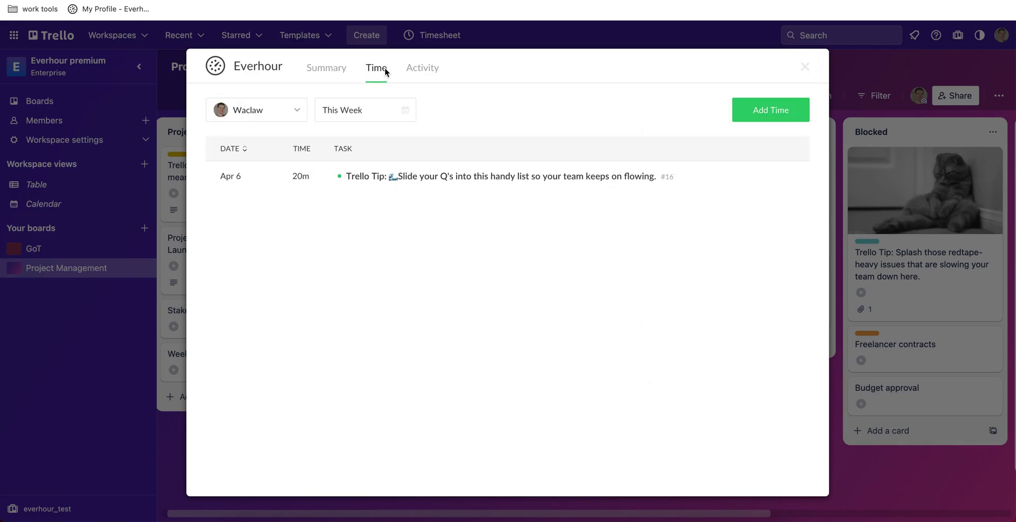
pyautogui.click(420, 71)
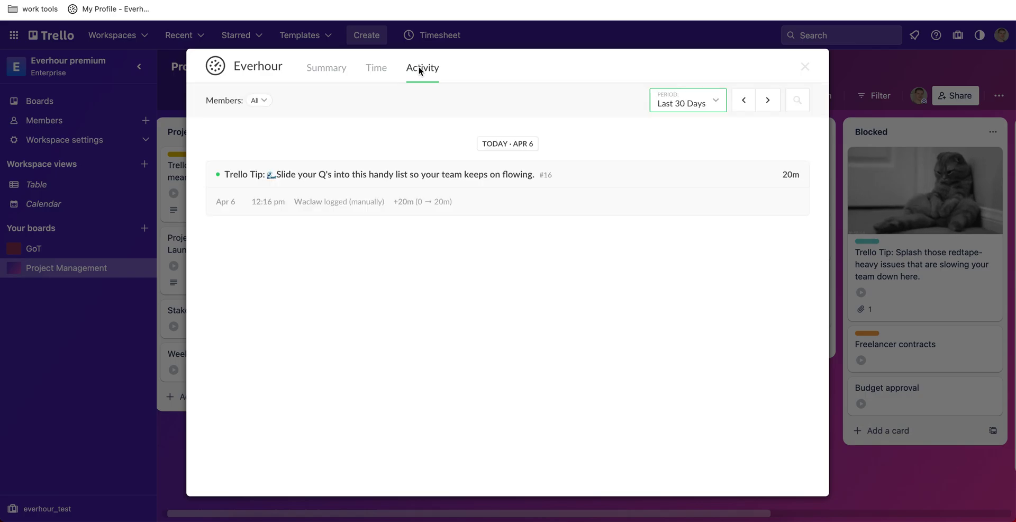
pyautogui.click(804, 68)
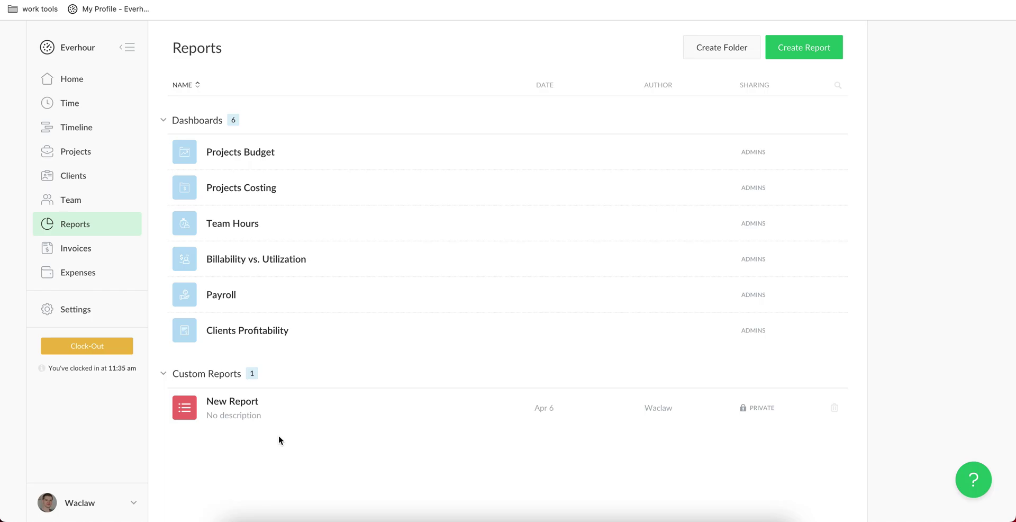
# - In Everhour, open the custom report "New Report", examine its layout's selected and available columns, and cancel the editing
pyautogui.click(236, 402)
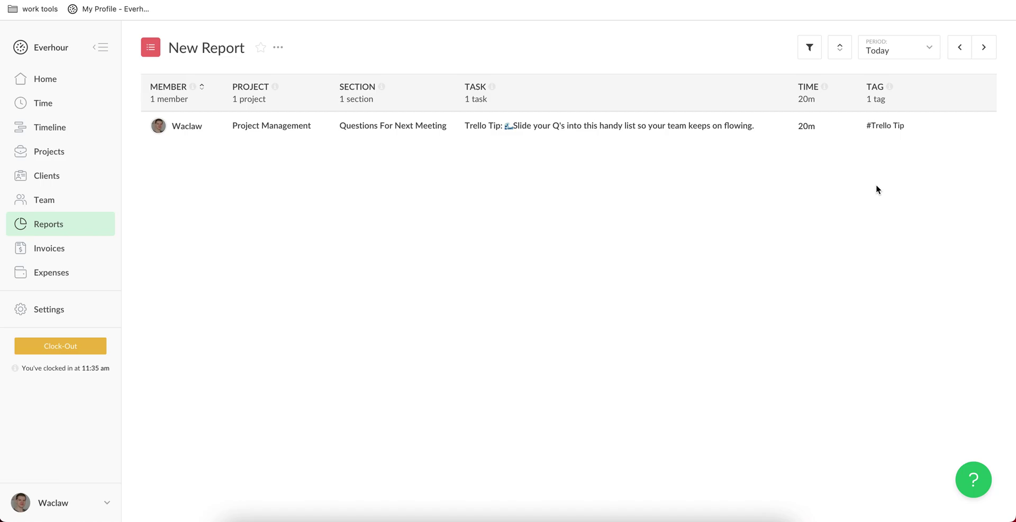
pyautogui.click(279, 49)
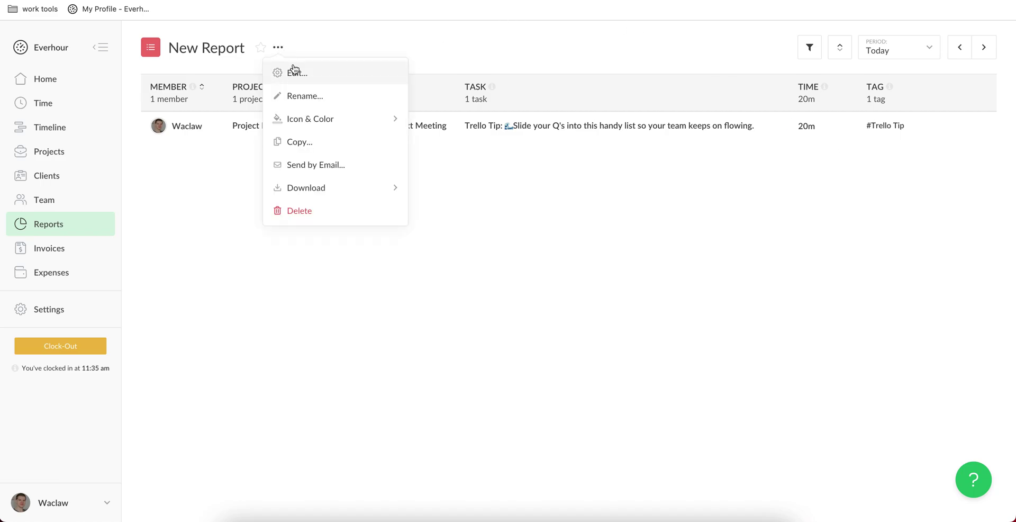
pyautogui.click(293, 70)
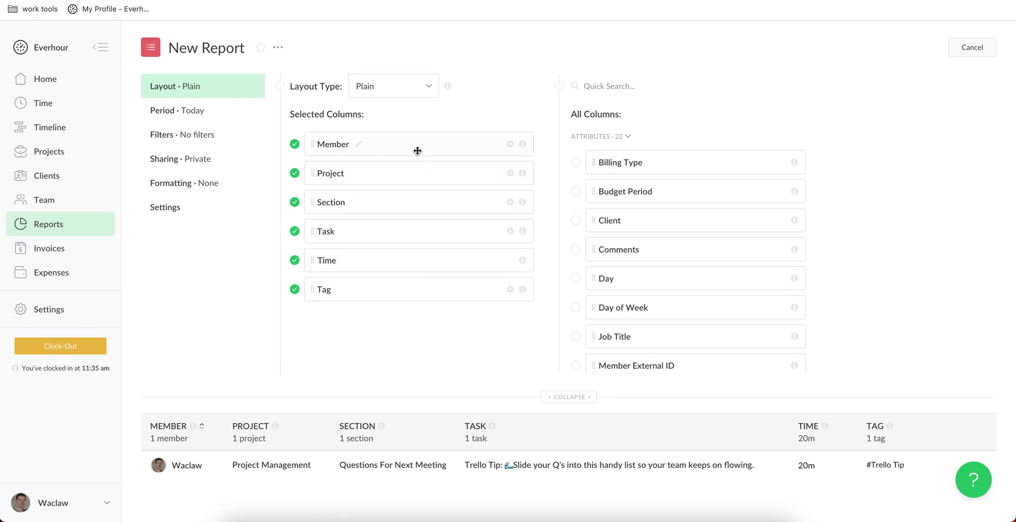
pyautogui.scroll(-2, 651, 252)
pyautogui.scroll(2, 652, 252)
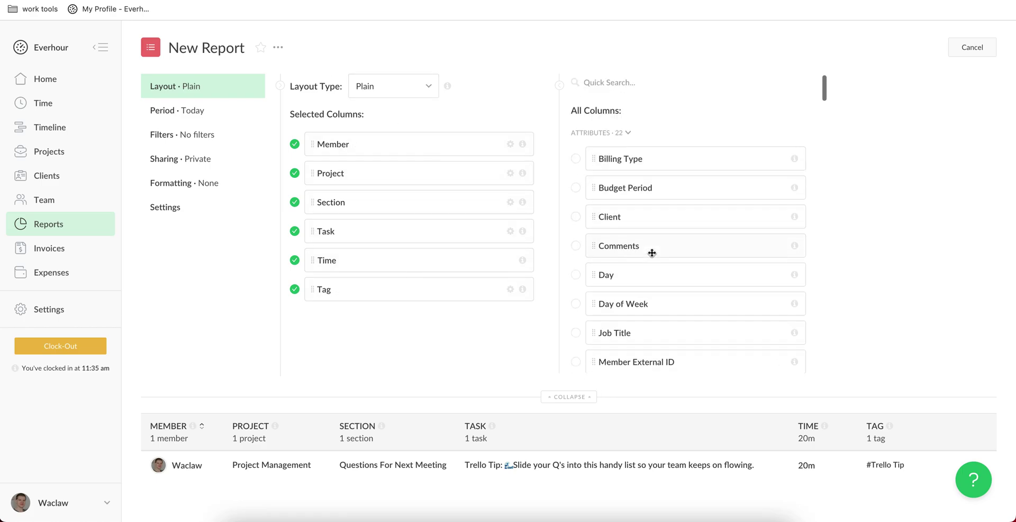
pyautogui.scroll(-8, 652, 253)
pyautogui.scroll(-3, 652, 252)
pyautogui.scroll(10, 651, 254)
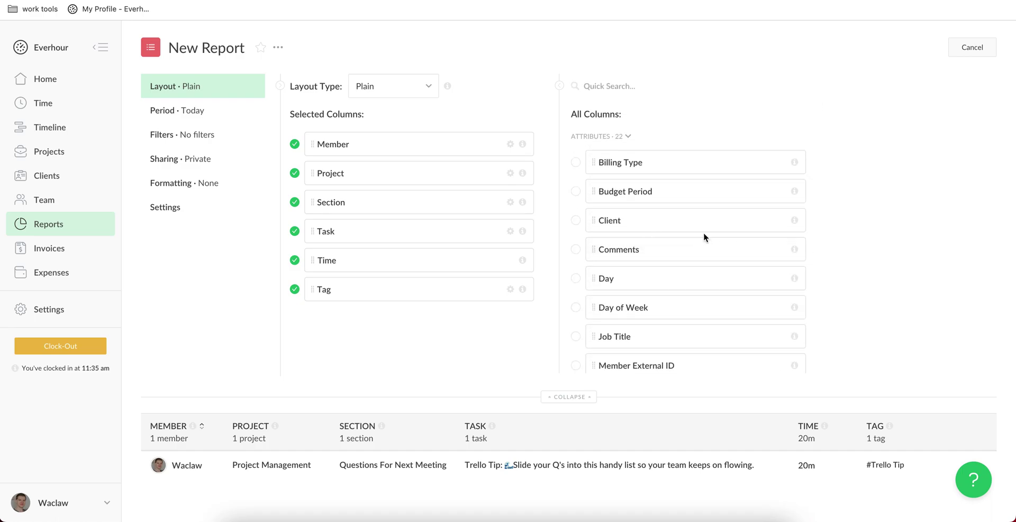
pyautogui.click(984, 48)
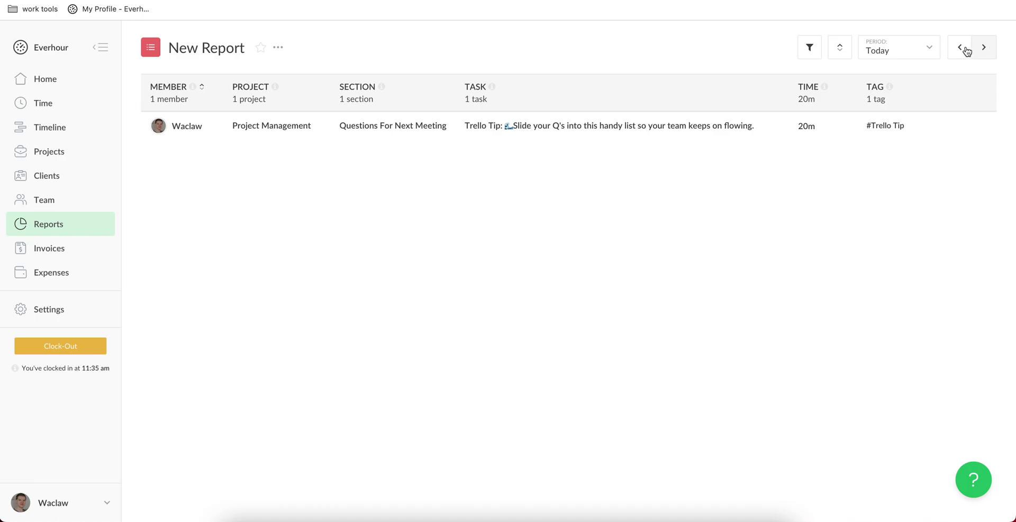
# - Examine the report's download formats and its one-time and recurring email options, and close the email dialog without scheduling
pyautogui.click(277, 48)
pyautogui.moveTo(350, 188)
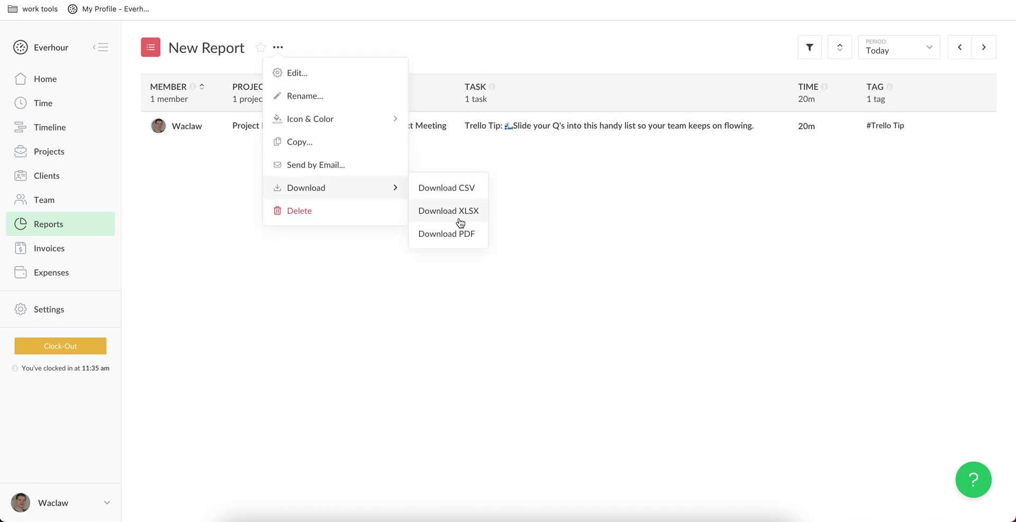
pyautogui.click(329, 166)
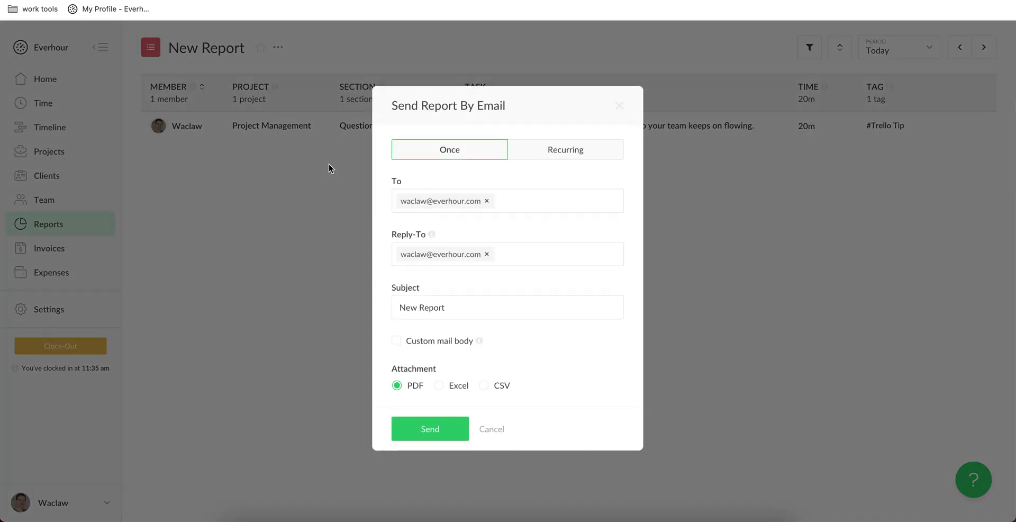
pyautogui.click(581, 151)
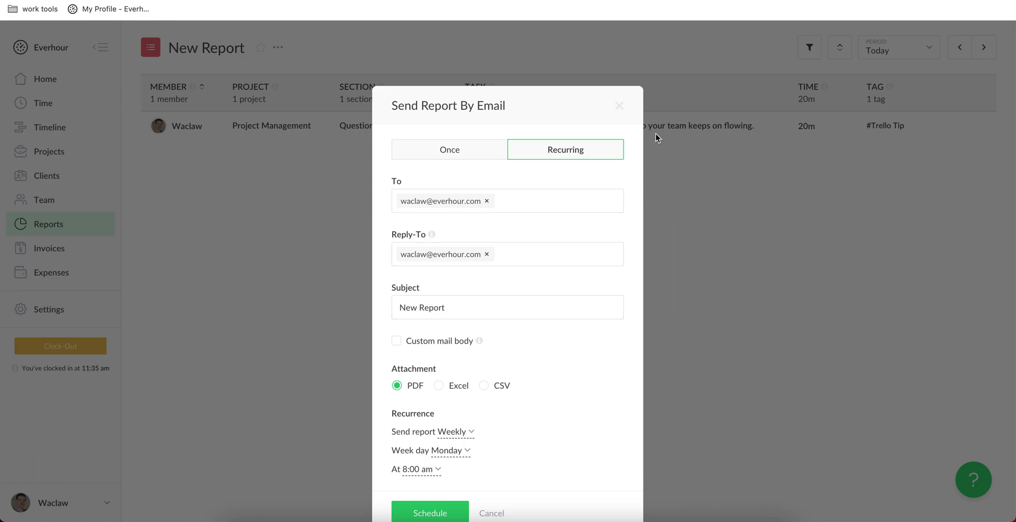
pyautogui.click(619, 106)
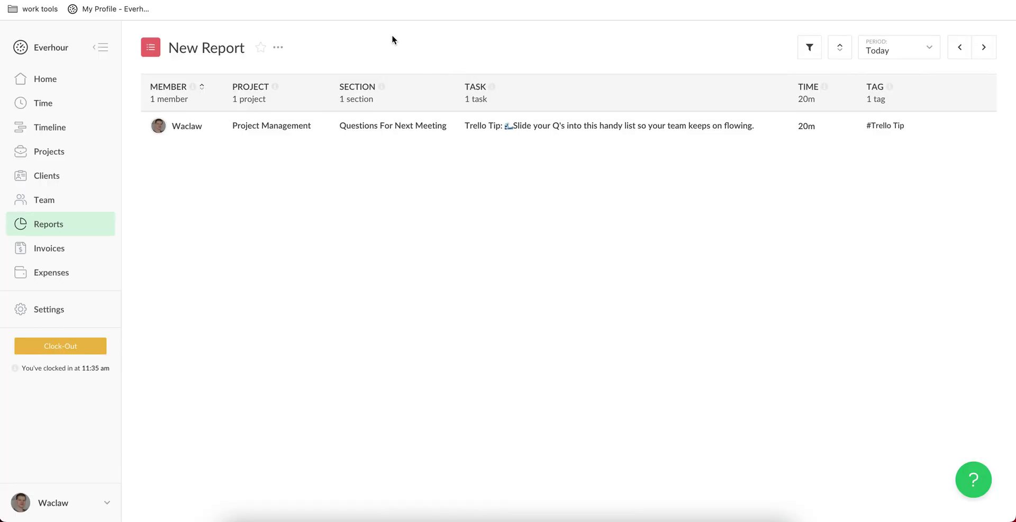